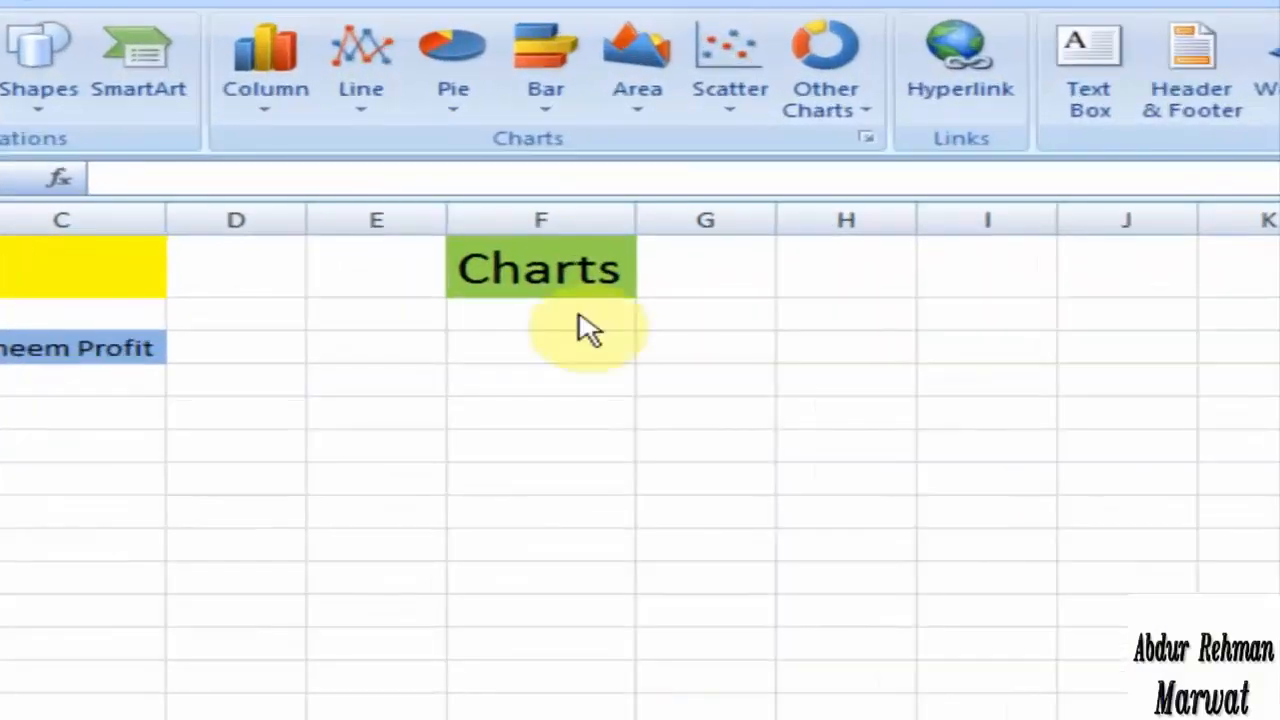
# Step: Insert a 2-D clustered column chart from the profit values in B4:B8 and move it up just beneath the Charts heading
pyautogui.click(567, 243)
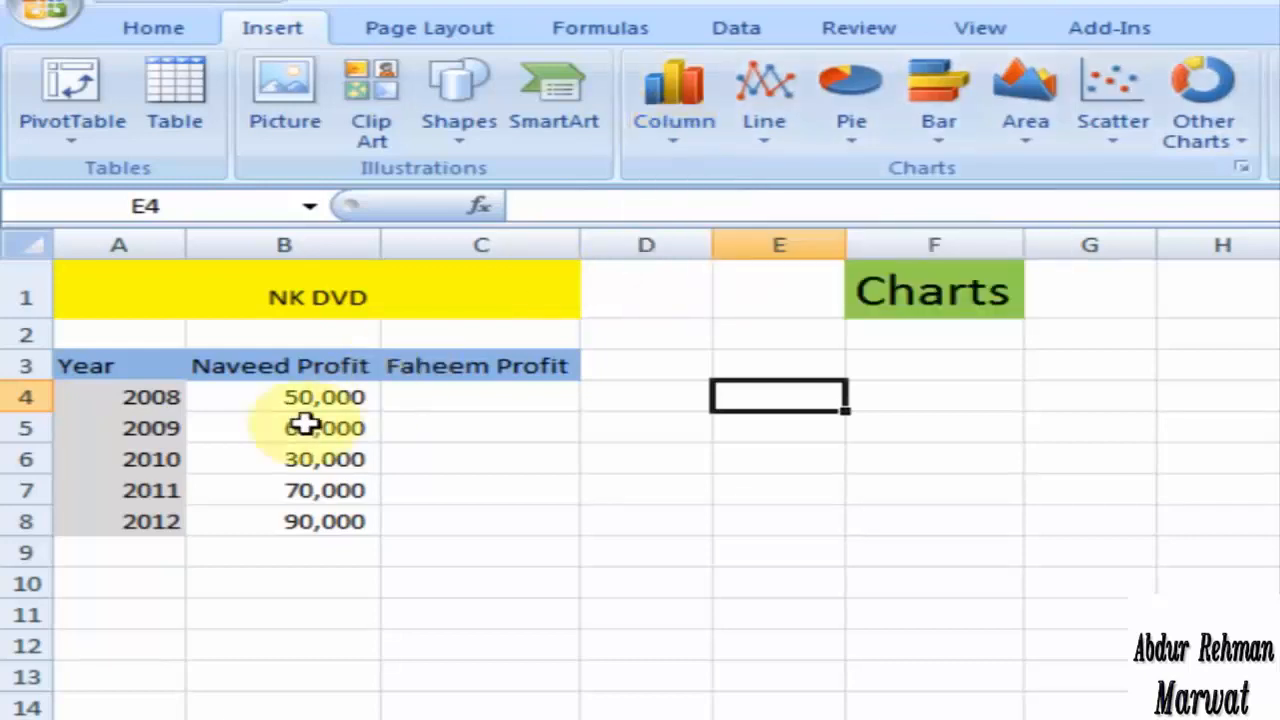
pyautogui.moveTo(306, 400); pyautogui.dragTo(274, 517)
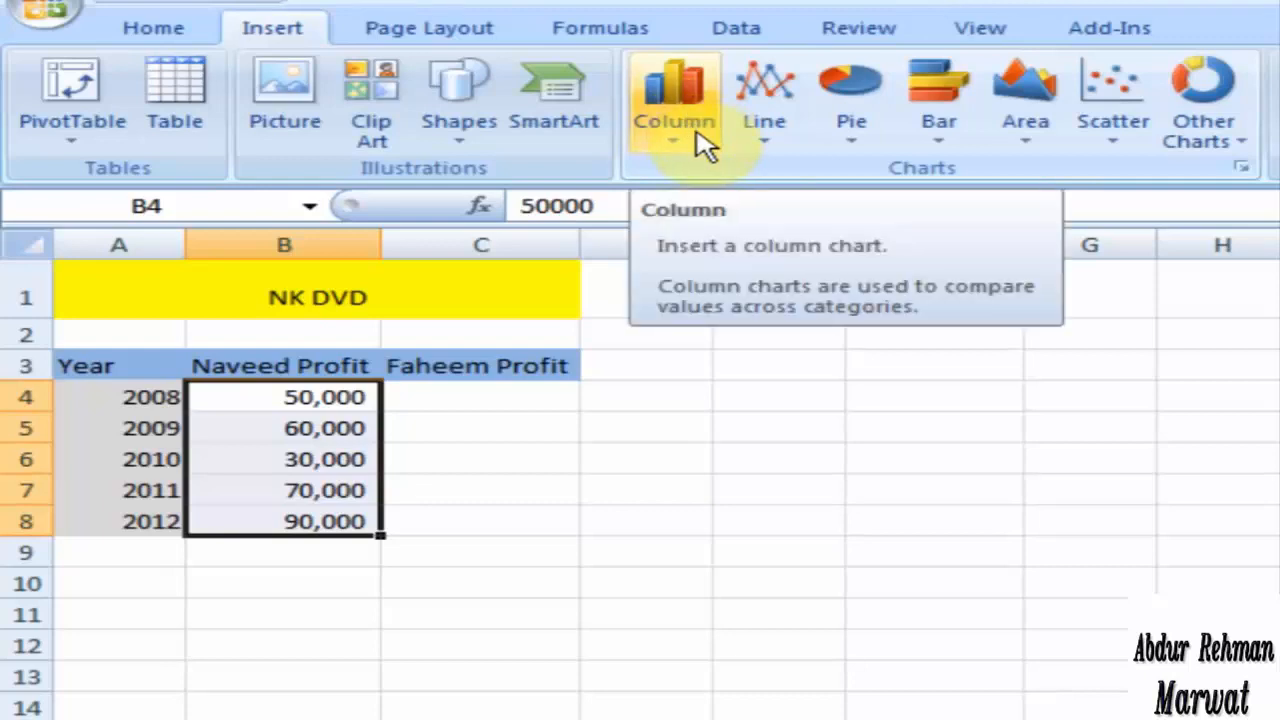
pyautogui.click(678, 102)
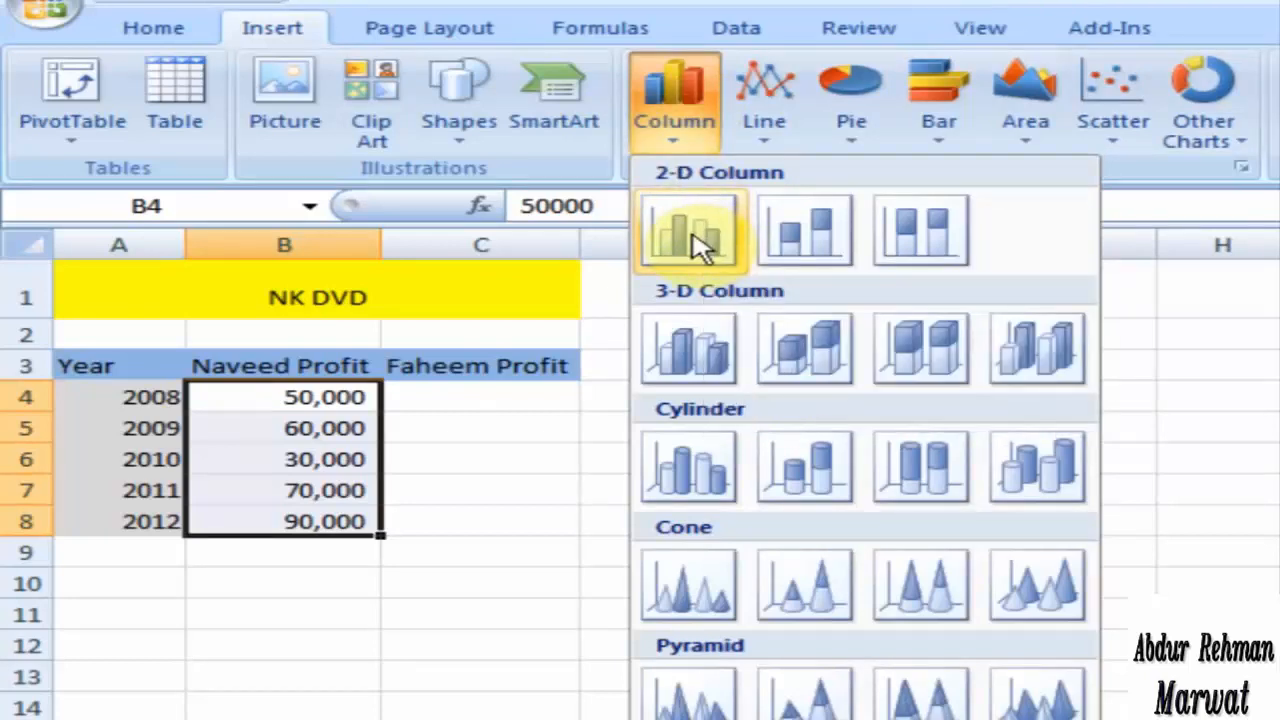
pyautogui.click(698, 240)
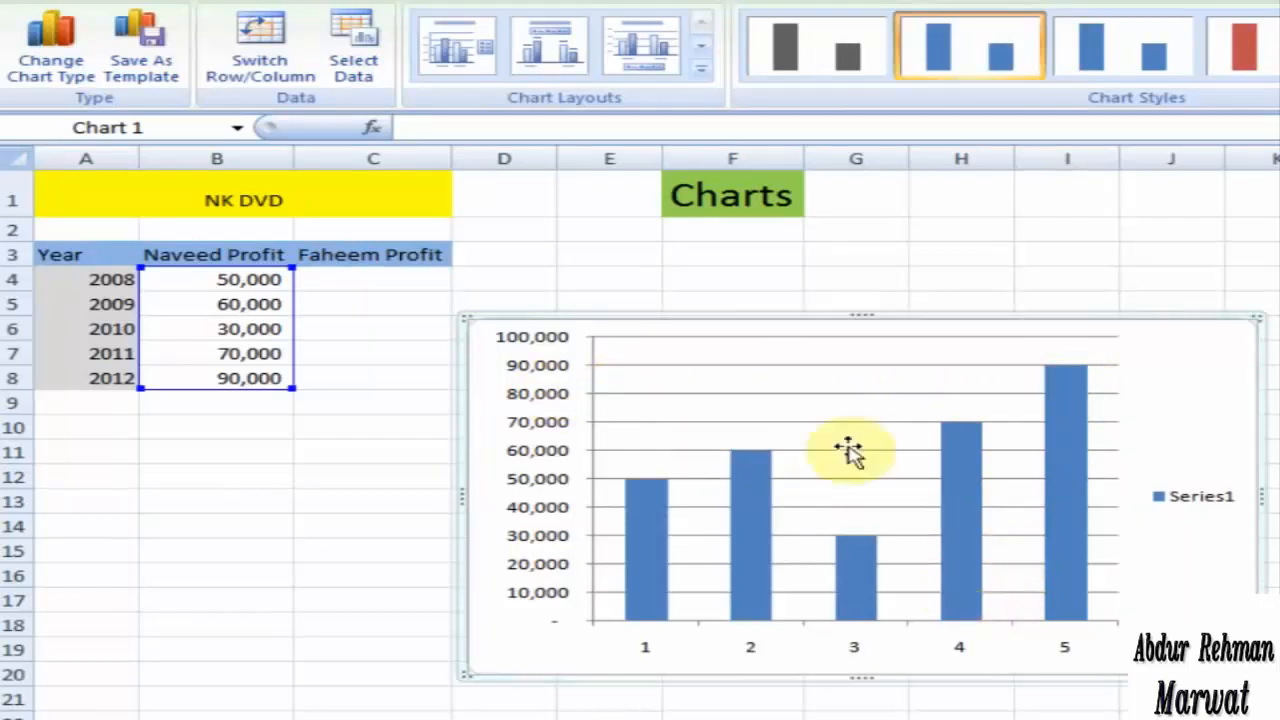
pyautogui.moveTo(783, 327); pyautogui.dragTo(780, 232)
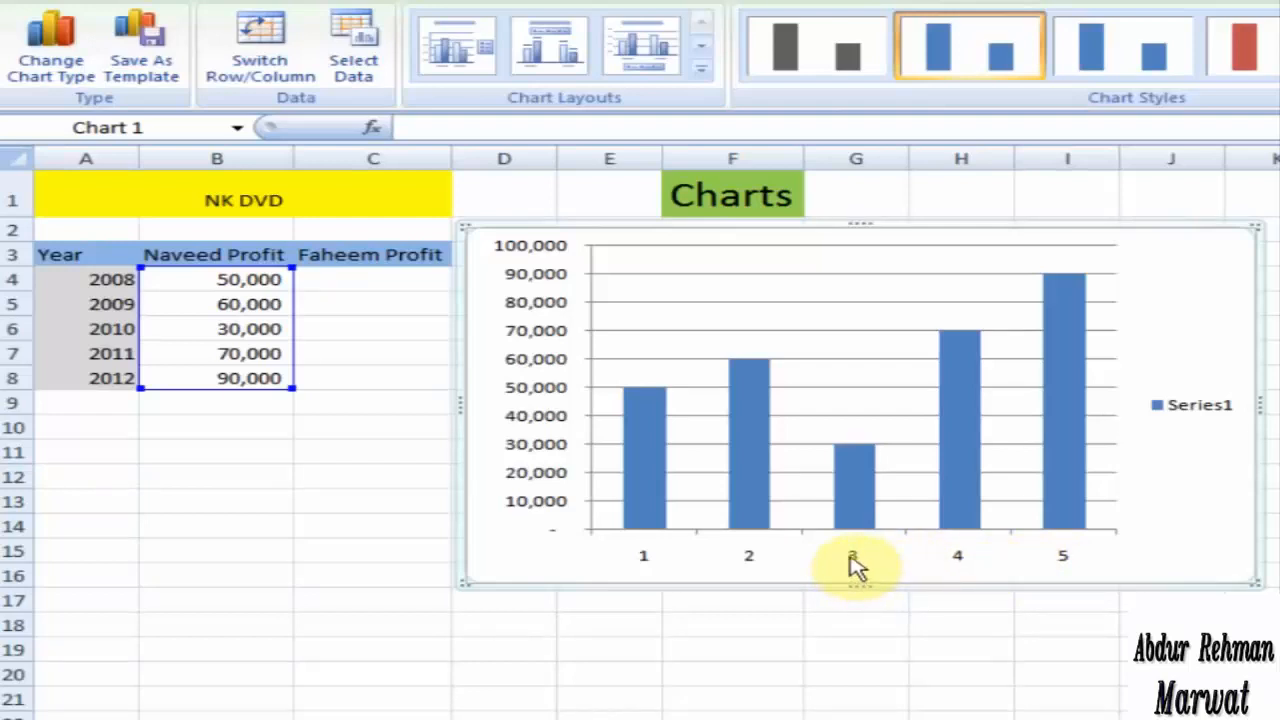
# Step: Set the chart's horizontal axis labels to the years in A4:A8
pyautogui.click(853, 566)
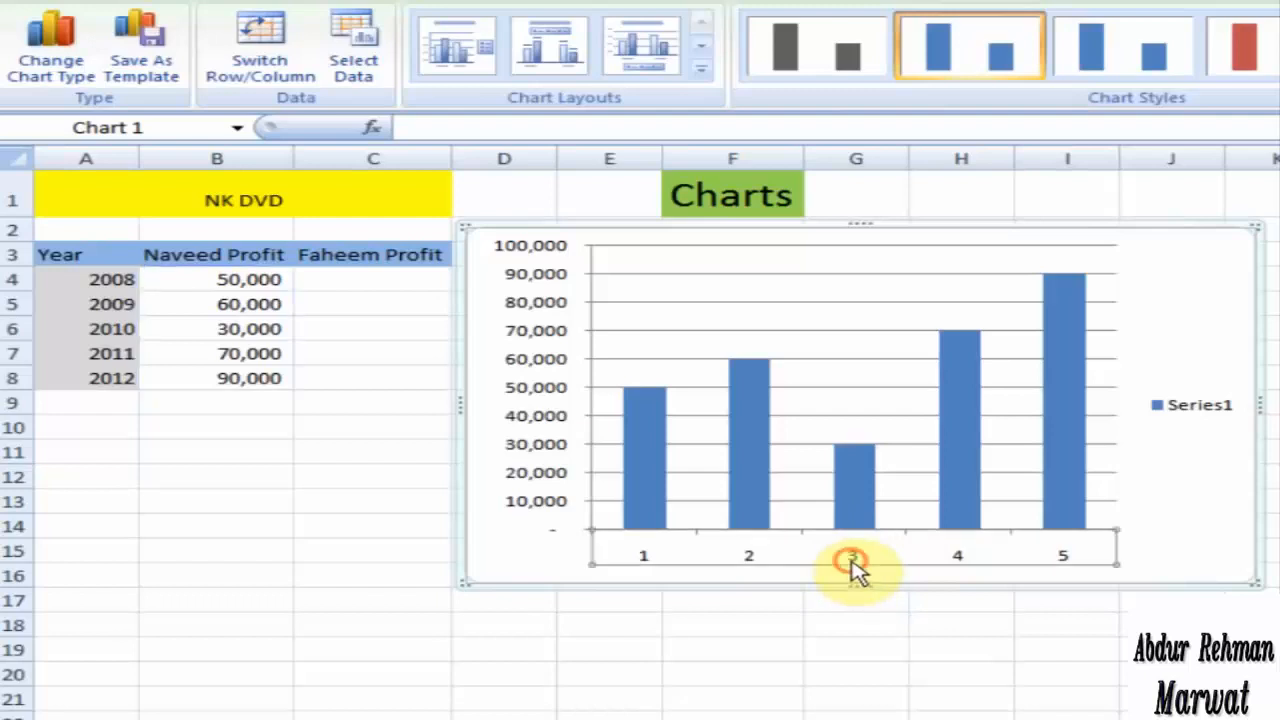
pyautogui.rightClick(845, 564)
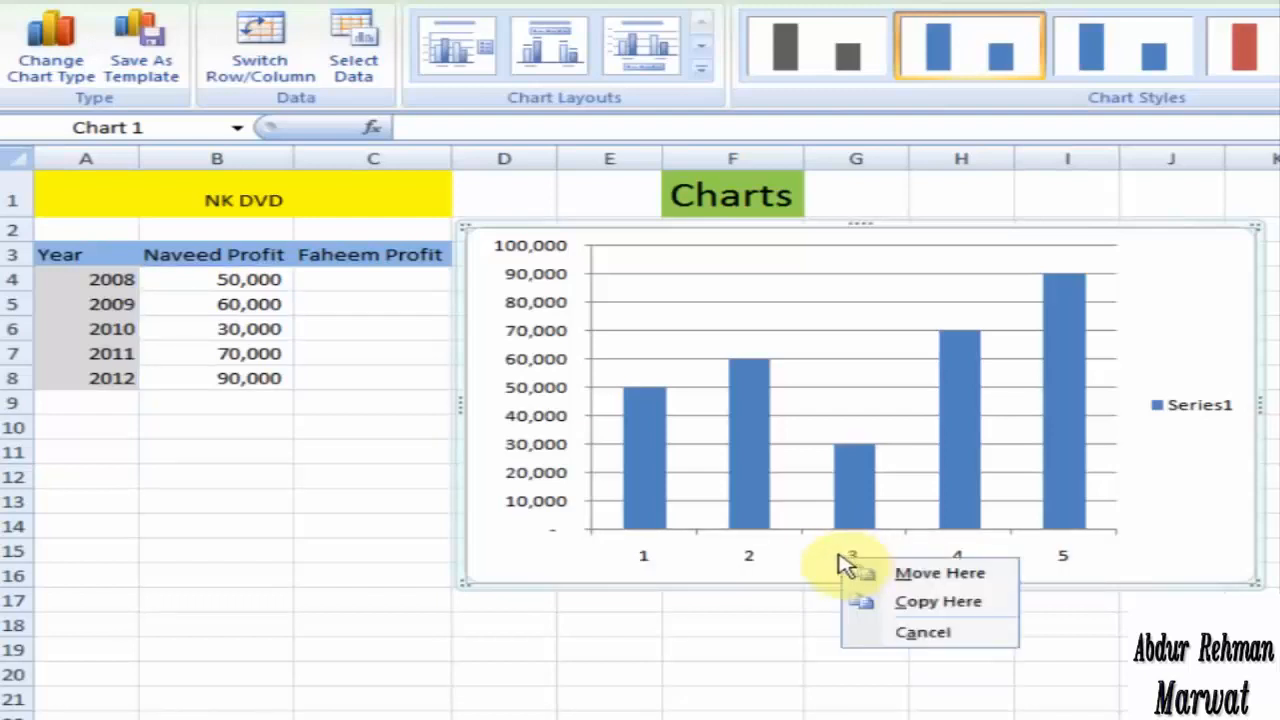
pyautogui.rightClick(1097, 562)
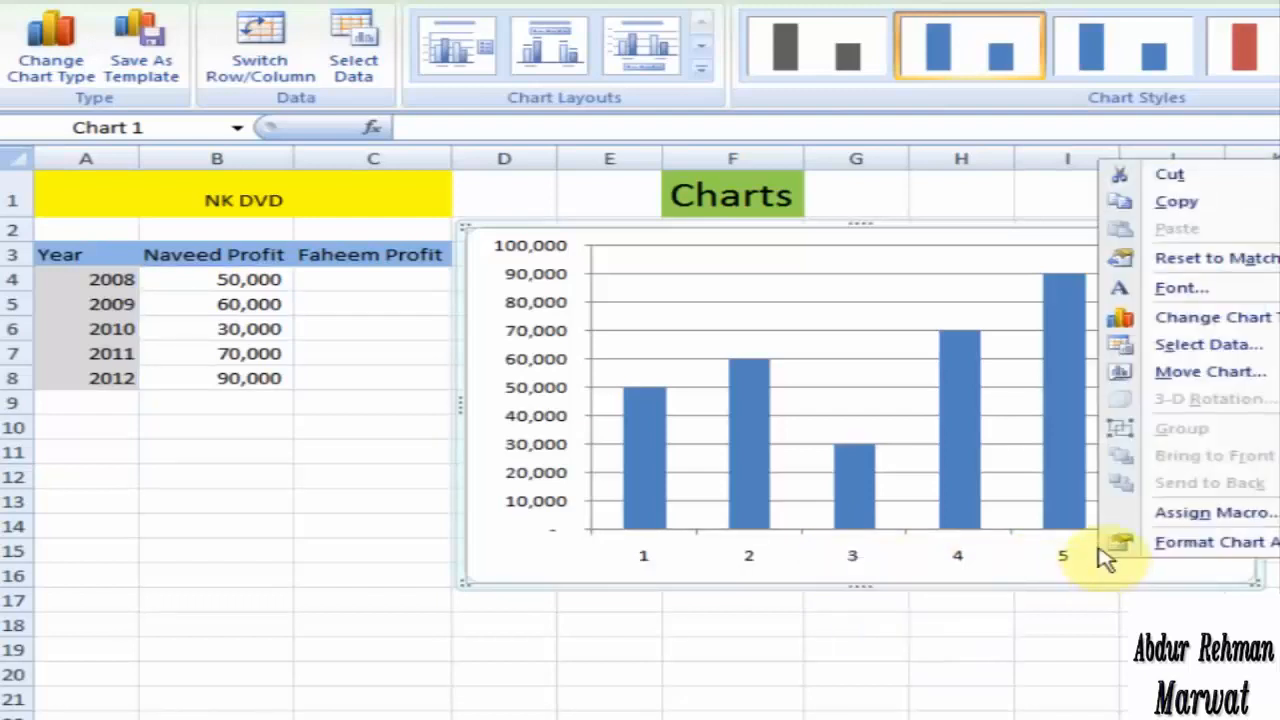
pyautogui.click(1236, 350)
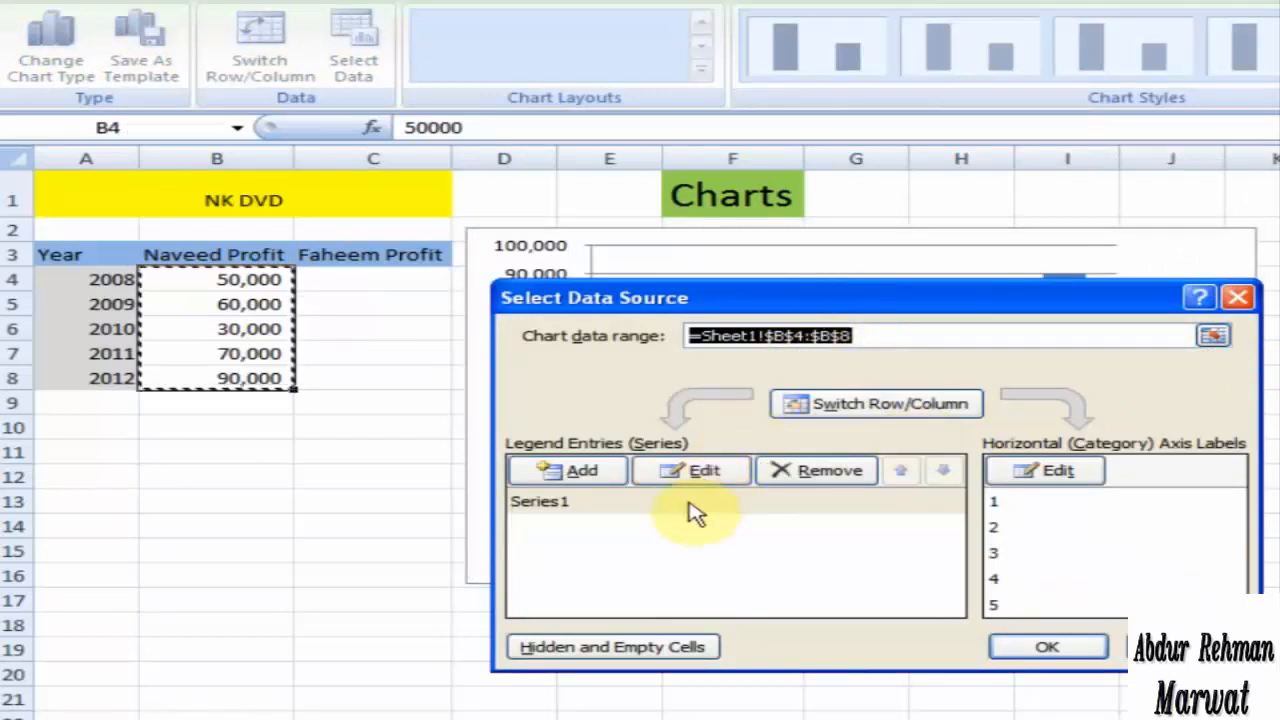
pyautogui.click(1037, 476)
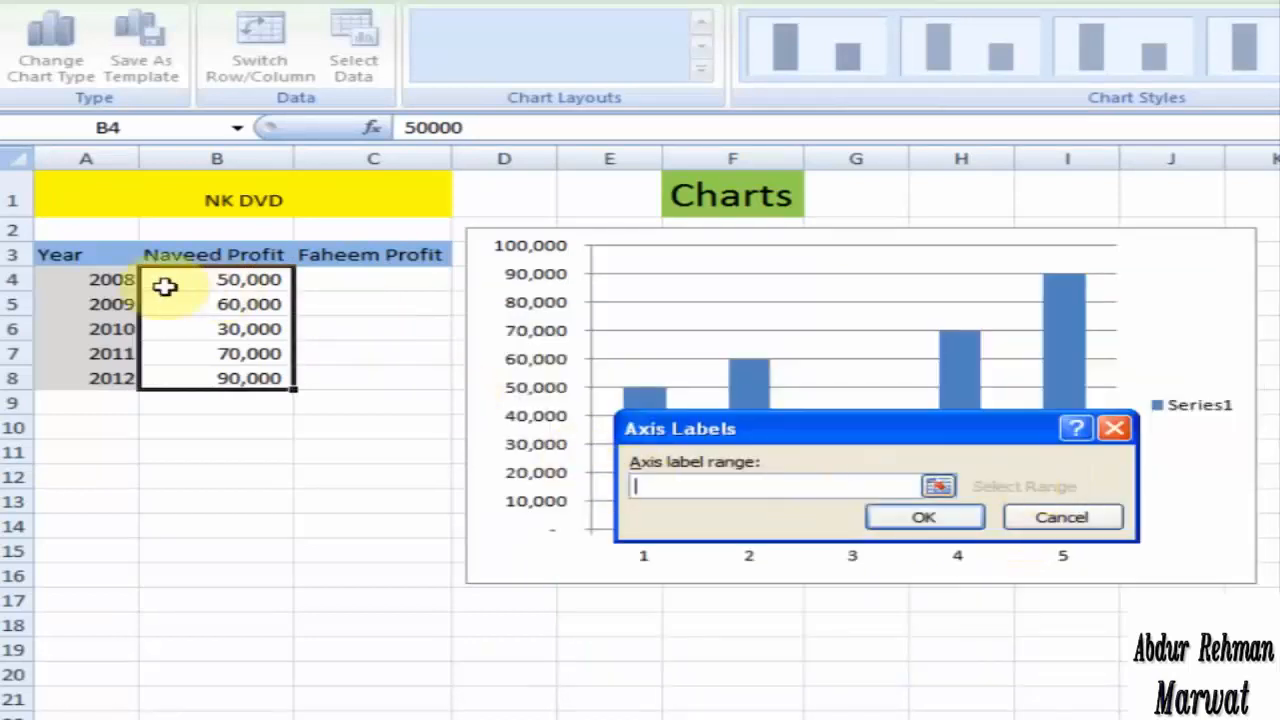
pyautogui.moveTo(114, 279); pyautogui.dragTo(80, 378)
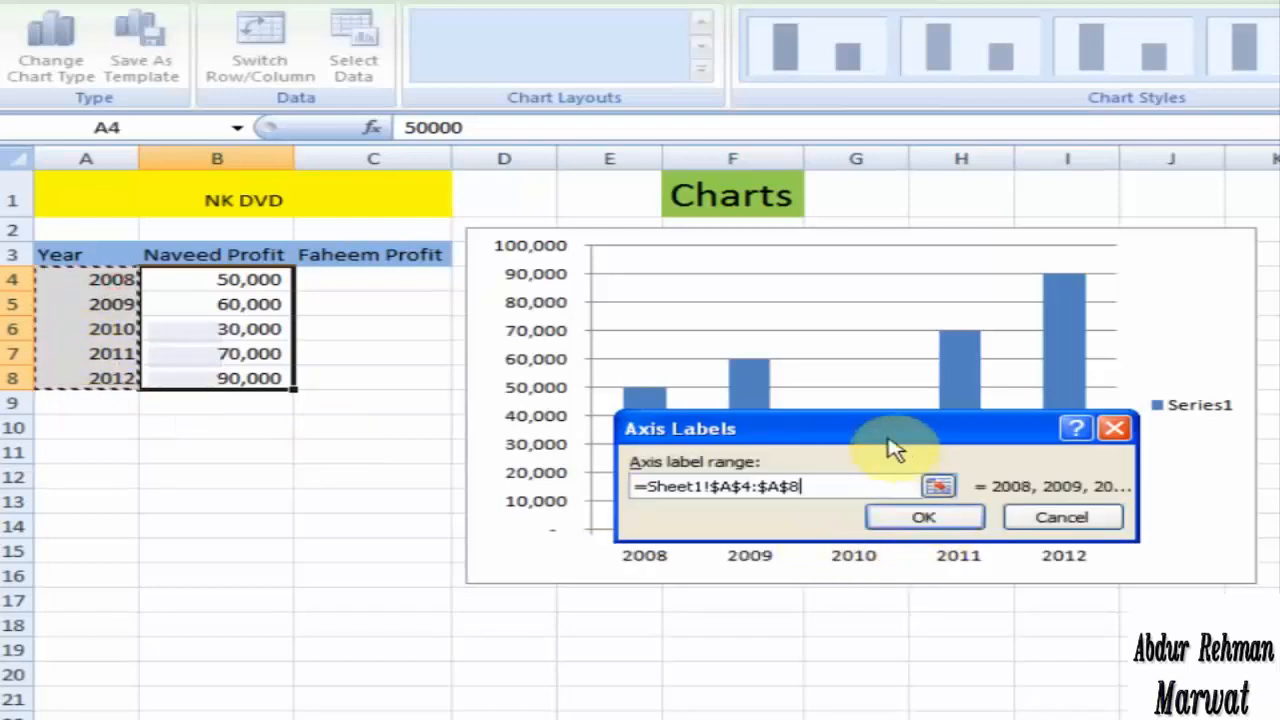
pyautogui.moveTo(894, 437); pyautogui.dragTo(887, 374)
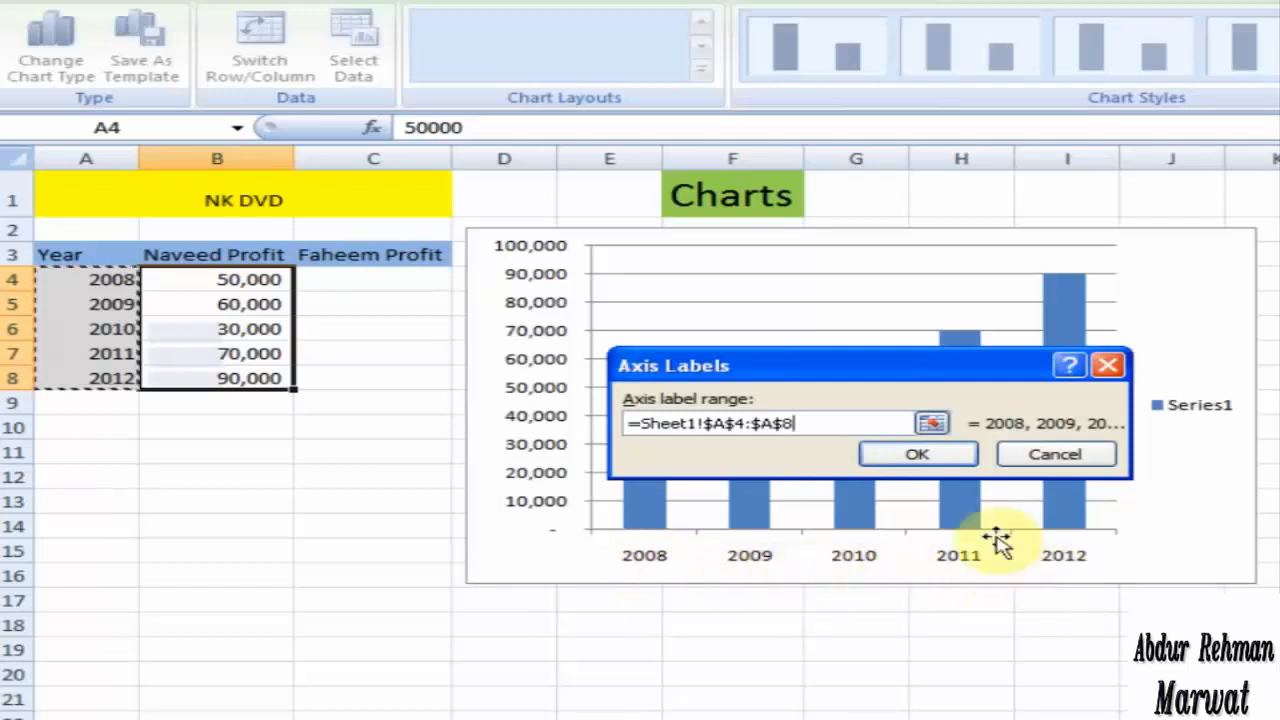
pyautogui.click(915, 456)
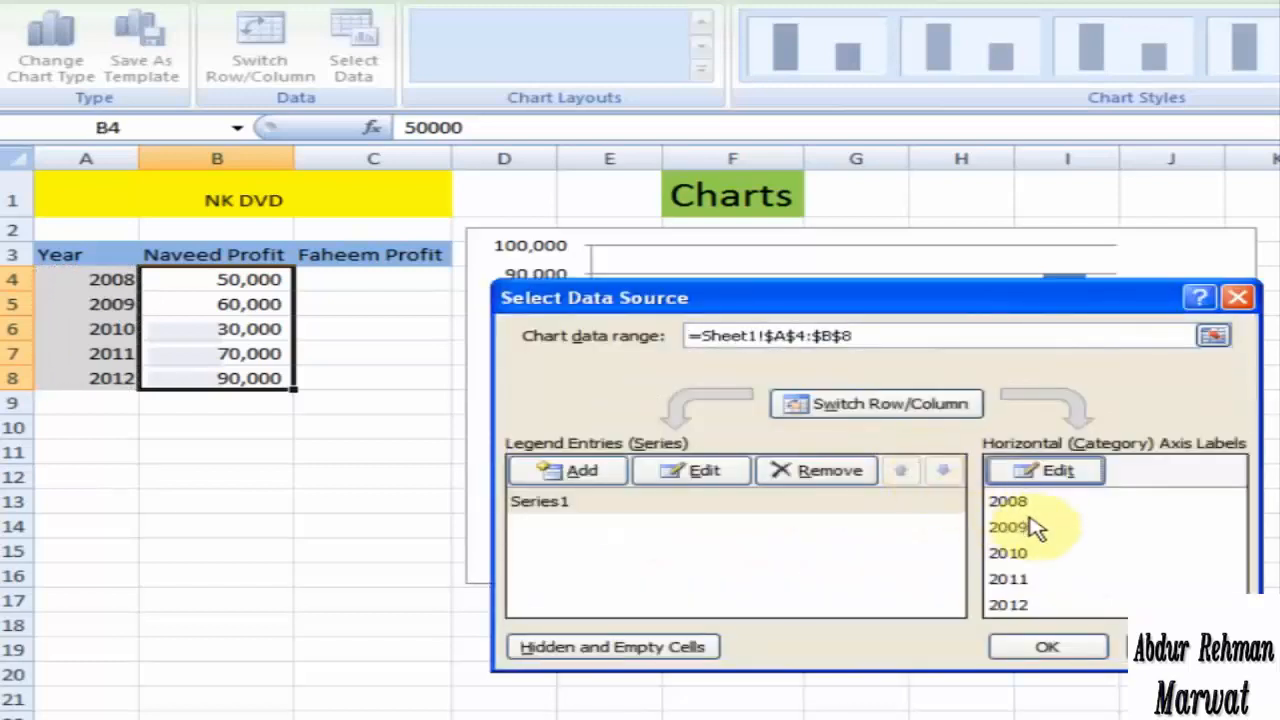
# Step: Name the chart's existing data series from the header in cell B3 and apply the data source changes
pyautogui.click(551, 507)
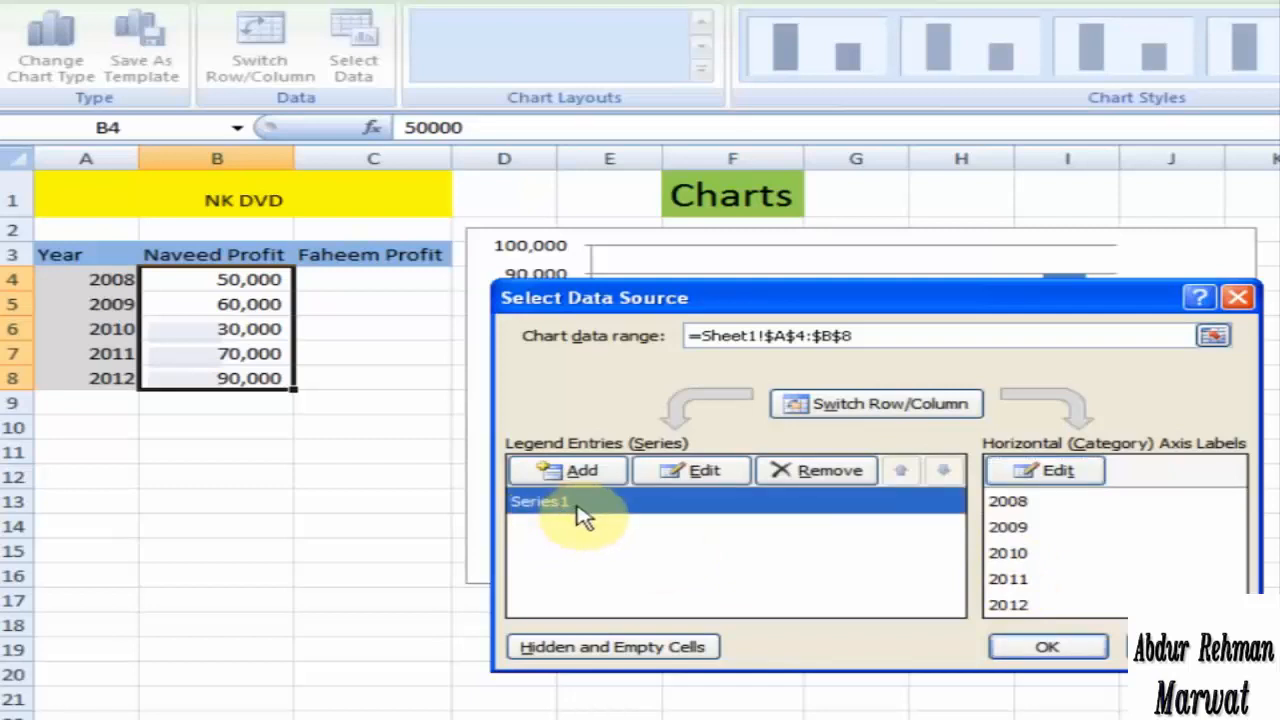
pyautogui.click(697, 471)
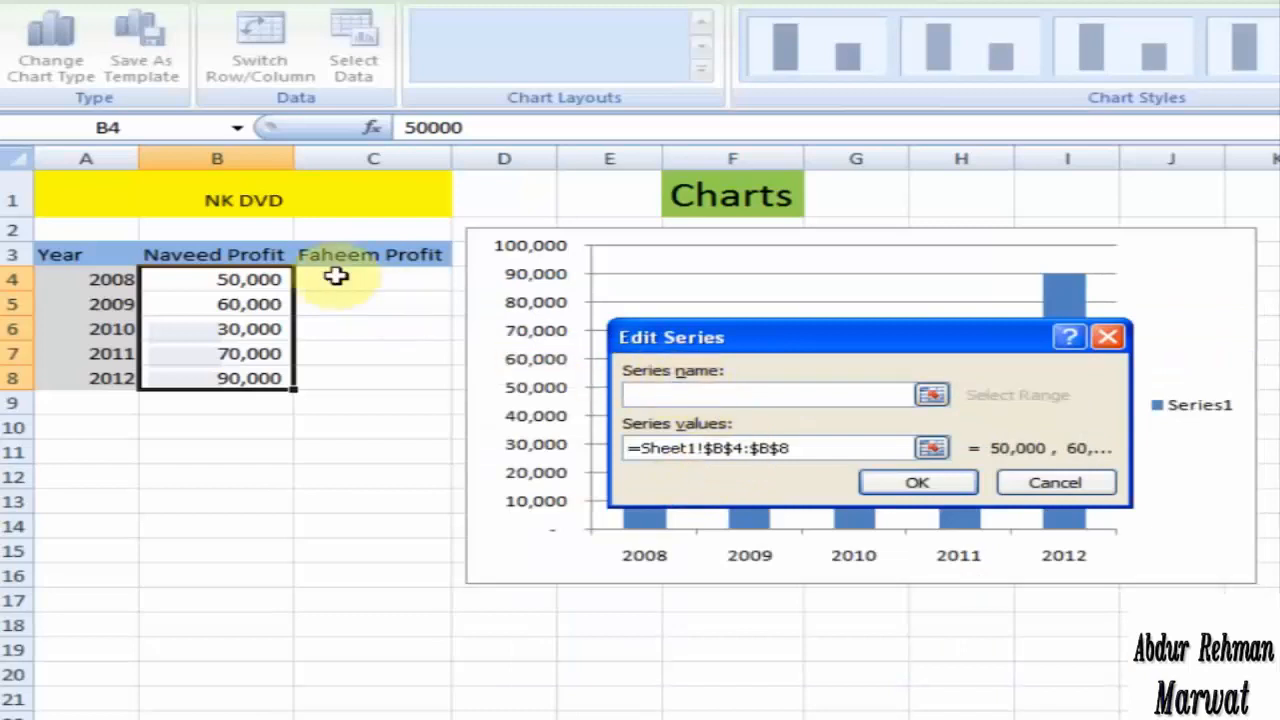
pyautogui.click(231, 256)
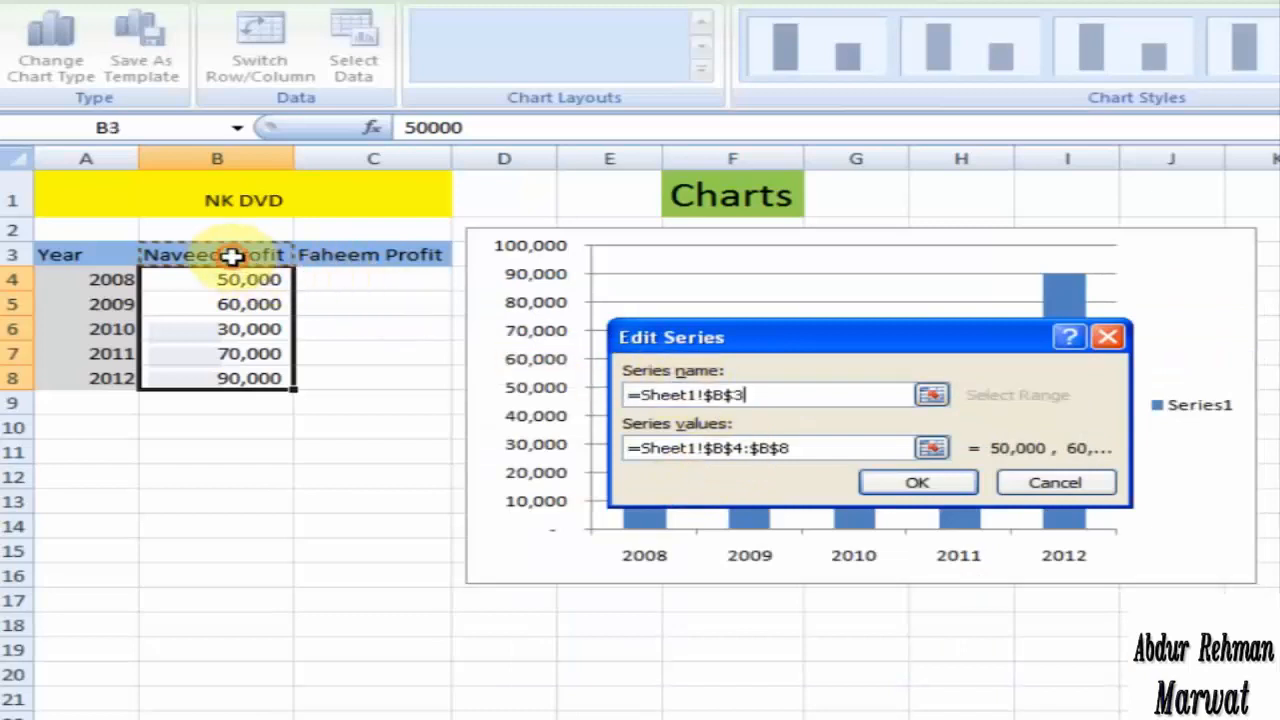
pyautogui.click(928, 482)
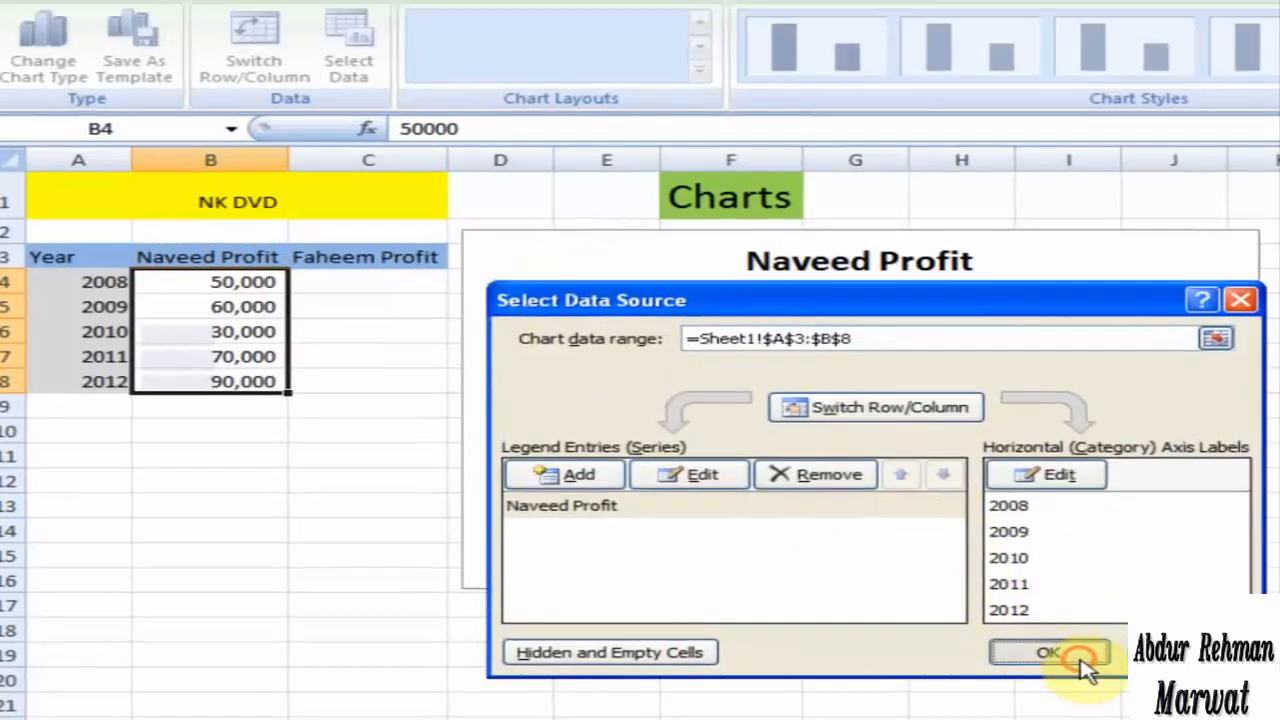
pyautogui.click(1050, 648)
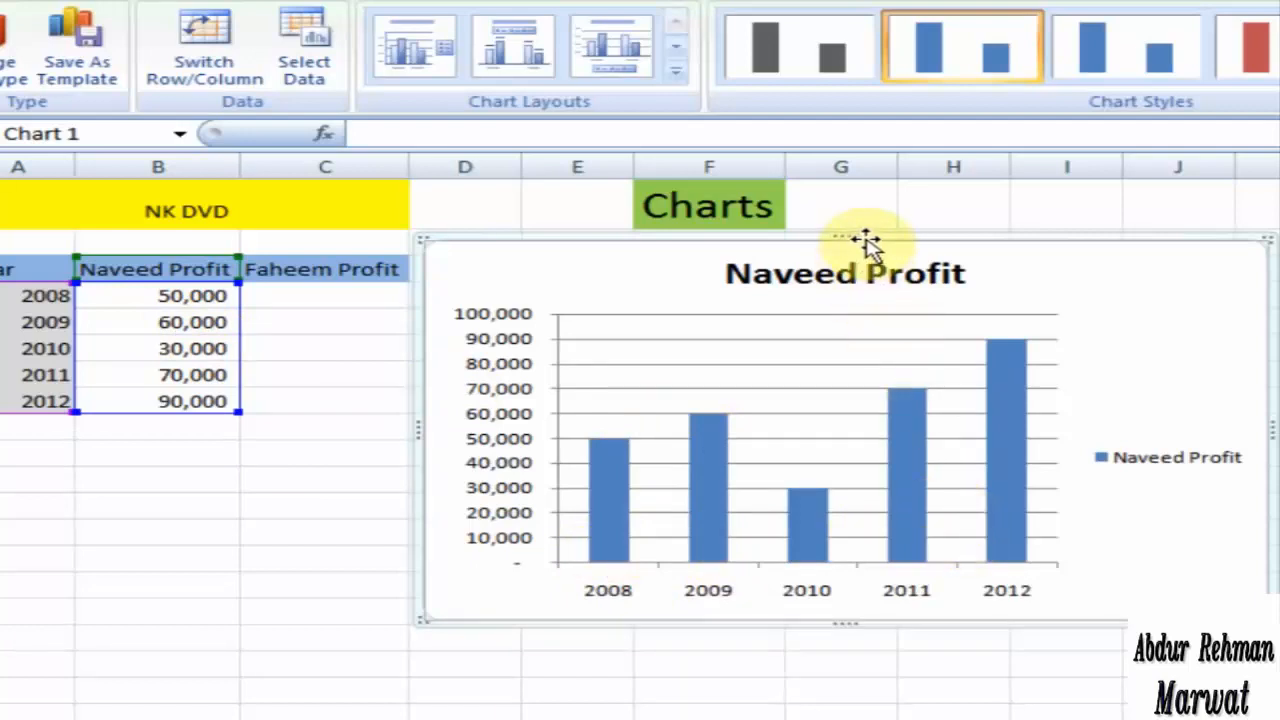
# Step: Shift the chart slightly away from the table and enter 40000, 70000, 50000, 30000 and 50000 in cells C4 to C8
pyautogui.moveTo(865, 240); pyautogui.dragTo(913, 238)
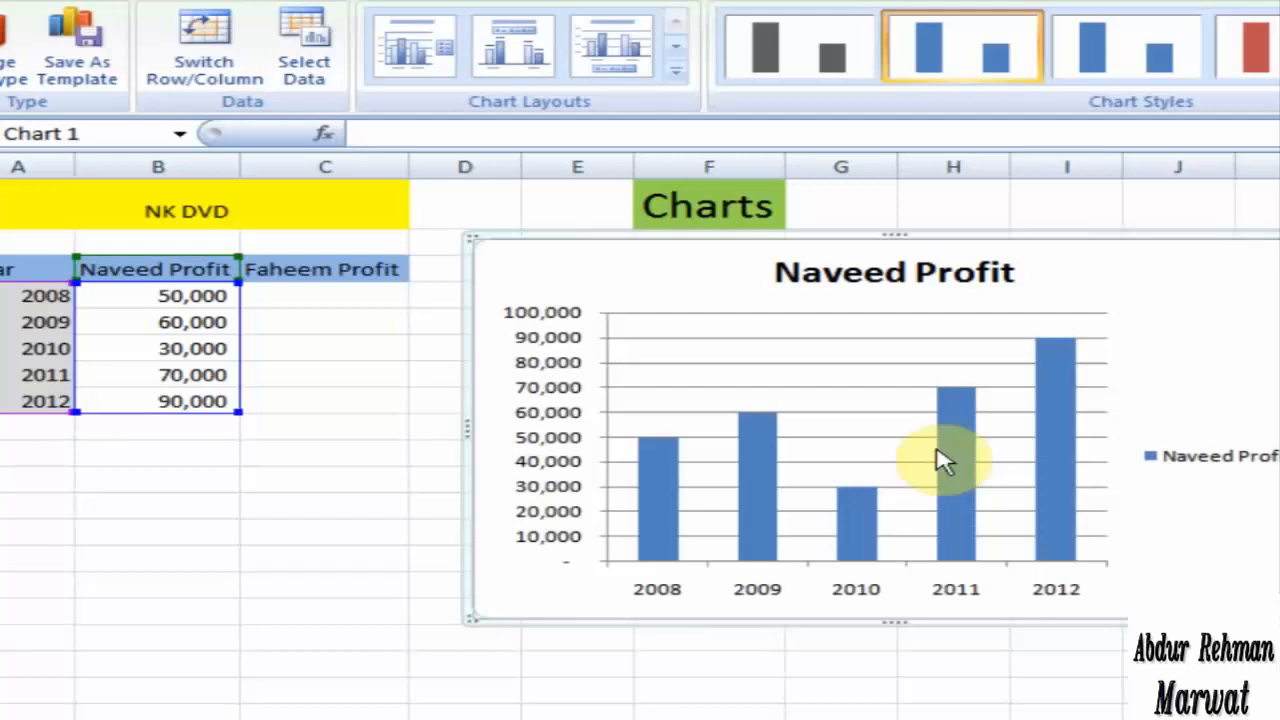
pyautogui.click(330, 298)
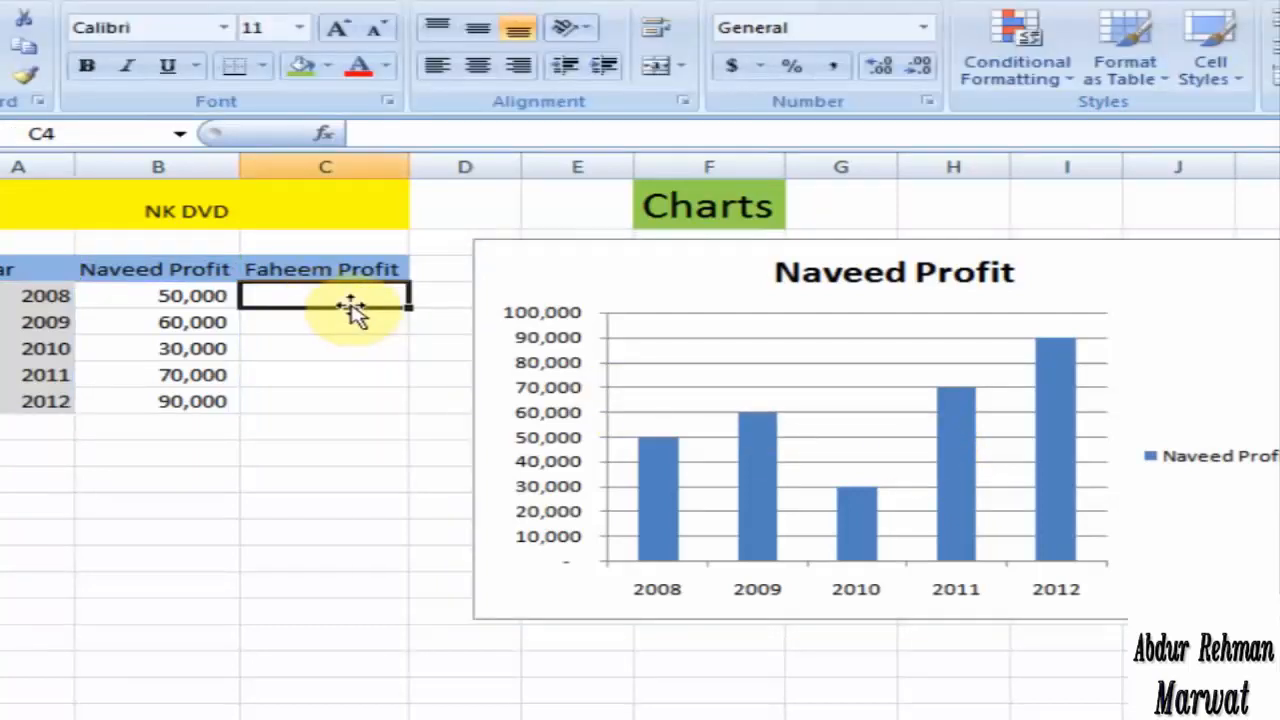
pyautogui.write('4')
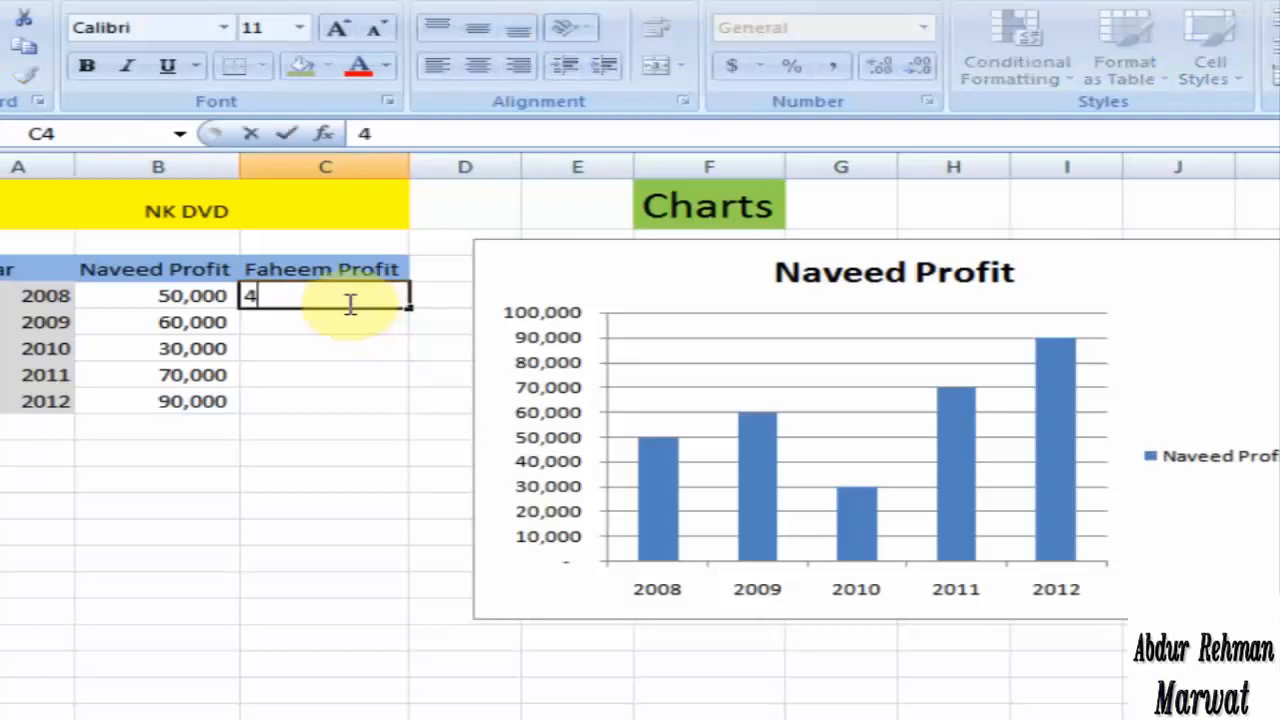
pyautogui.write('0000')
pyautogui.press('Return')
pyautogui.write('7')
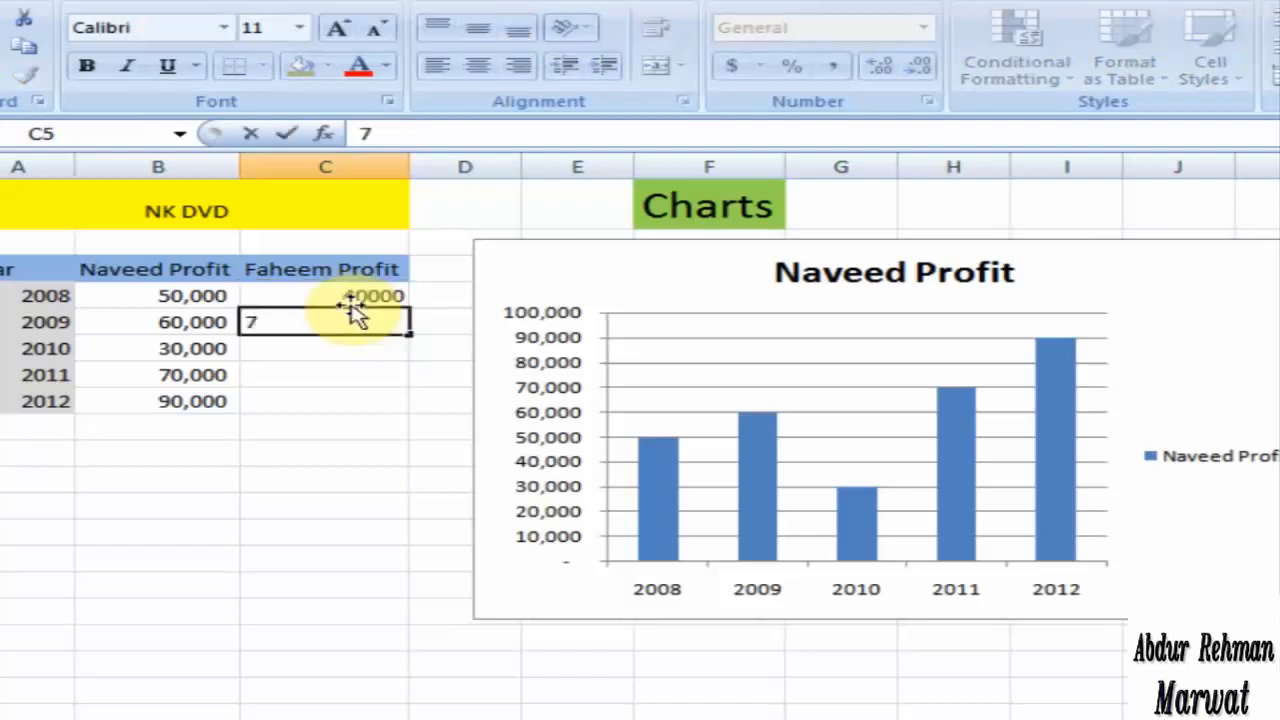
pyautogui.write('0000')
pyautogui.press('Return')
pyautogui.write('5')
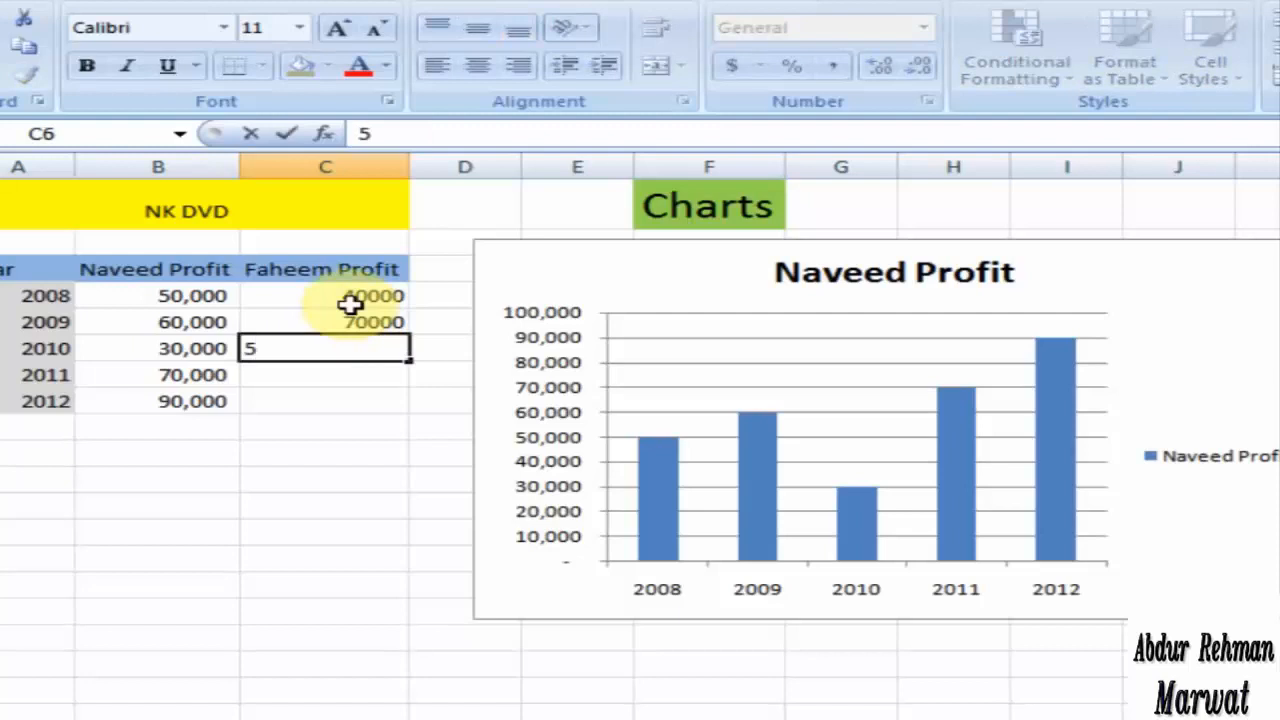
pyautogui.write('0000')
pyautogui.press('Return')
pyautogui.write('30000')
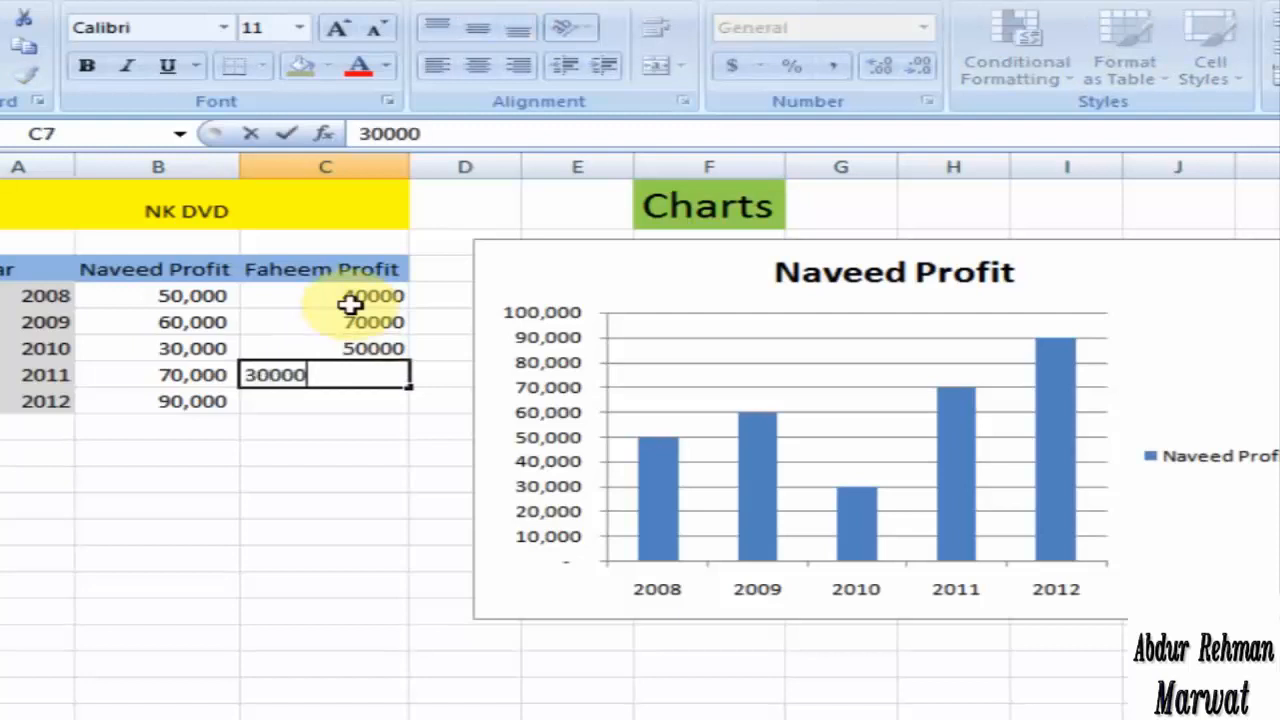
pyautogui.press('Return')
pyautogui.write('50000')
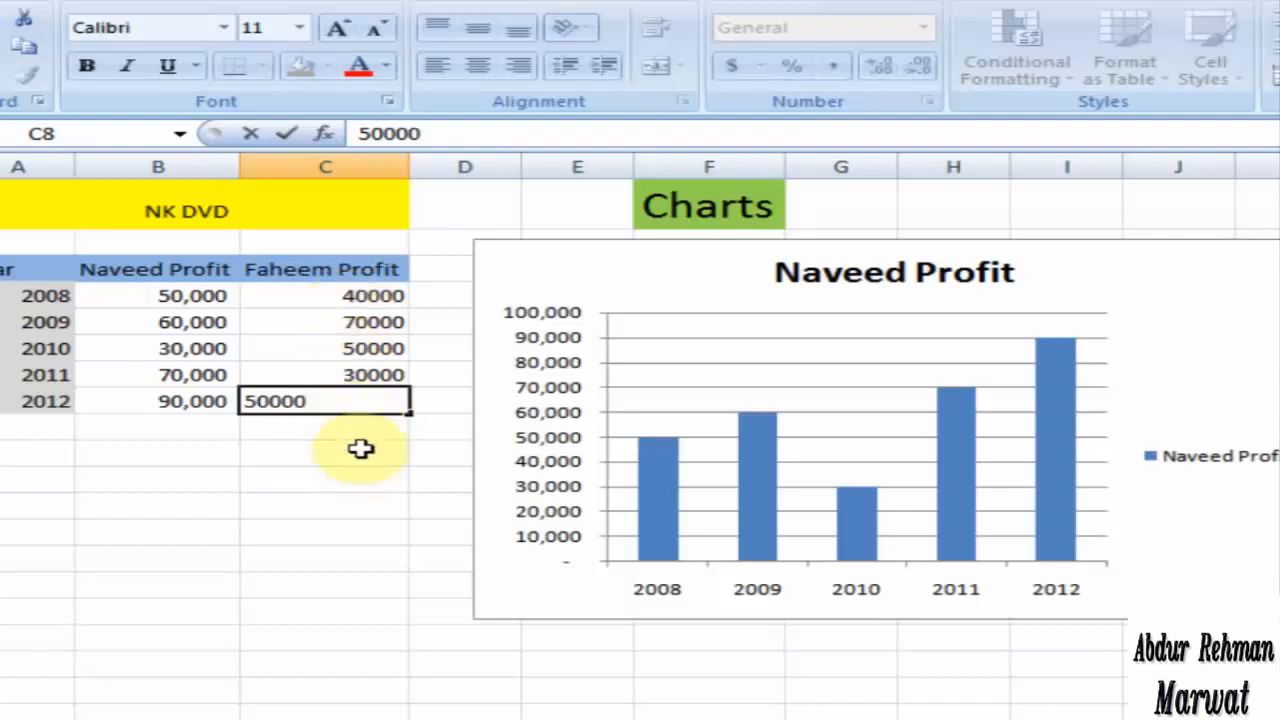
pyautogui.press('Return')
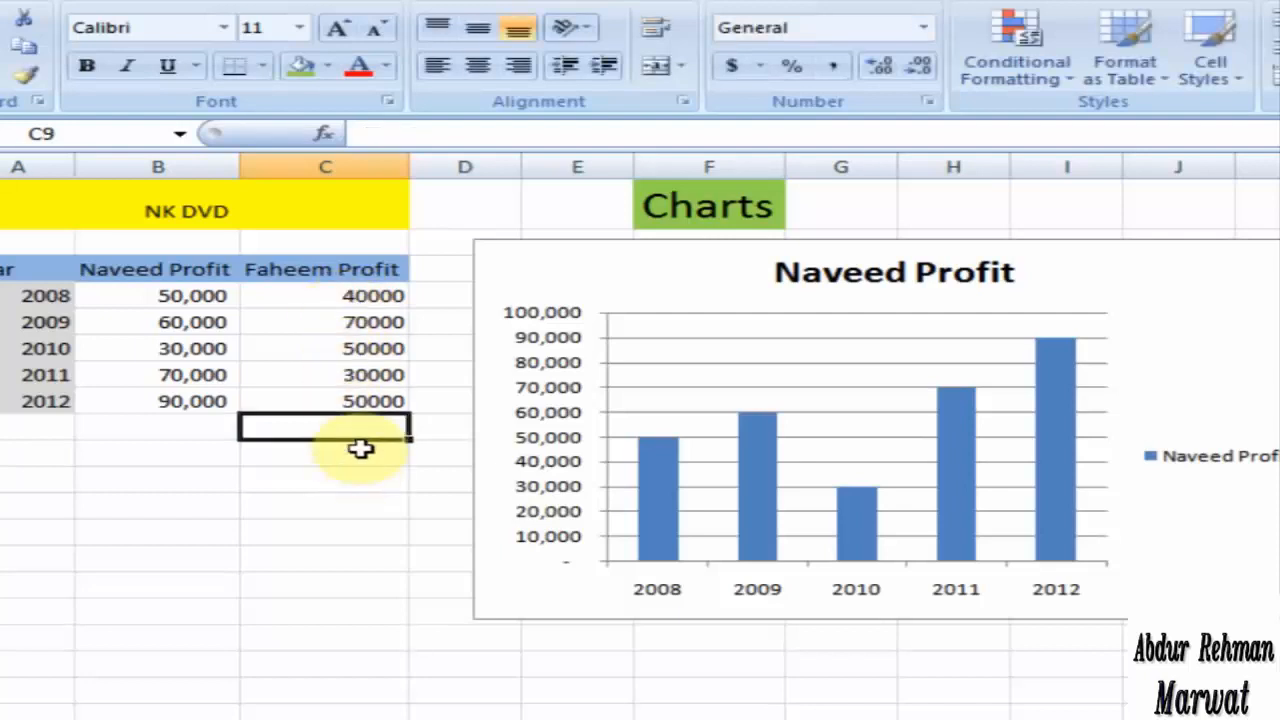
pyautogui.press('Up')
pyautogui.press('Up')
pyautogui.press('Up')
pyautogui.press('Up')
pyautogui.press('Up')
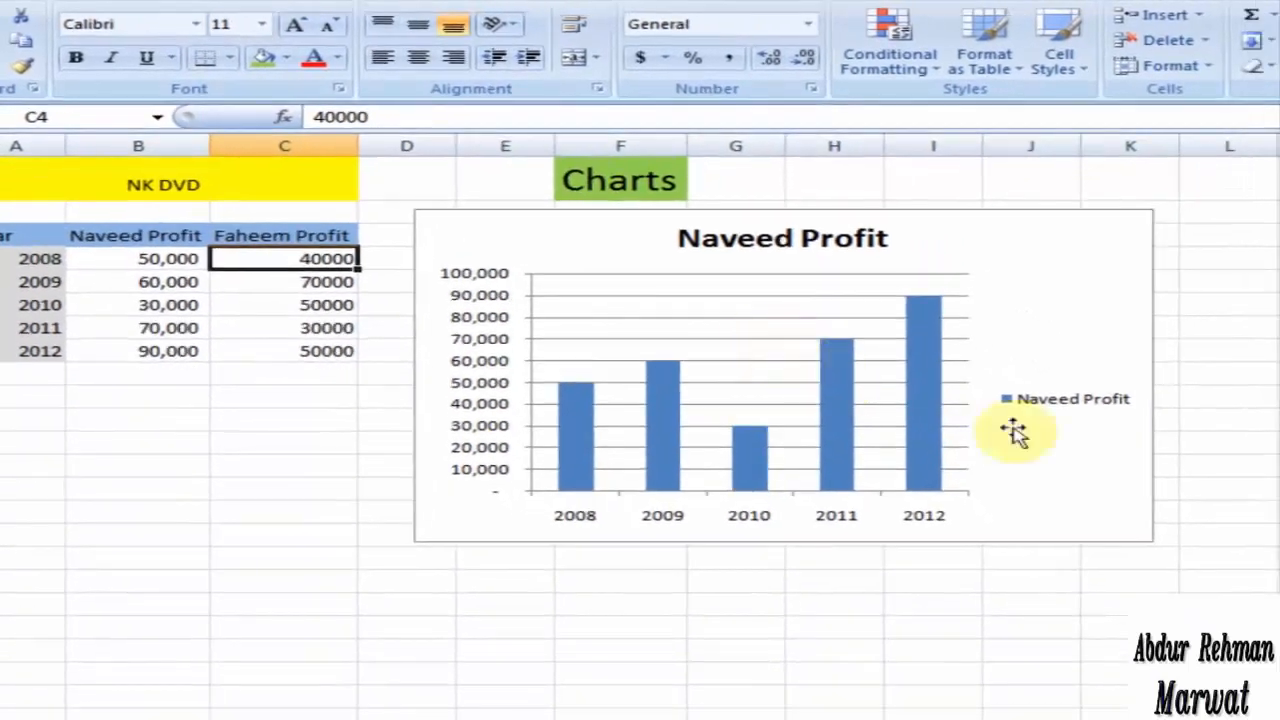
# Step: Add a second data series to the chart, named from cell C3 with values from C4:C8, and apply the data source changes
pyautogui.rightClick(1082, 450)
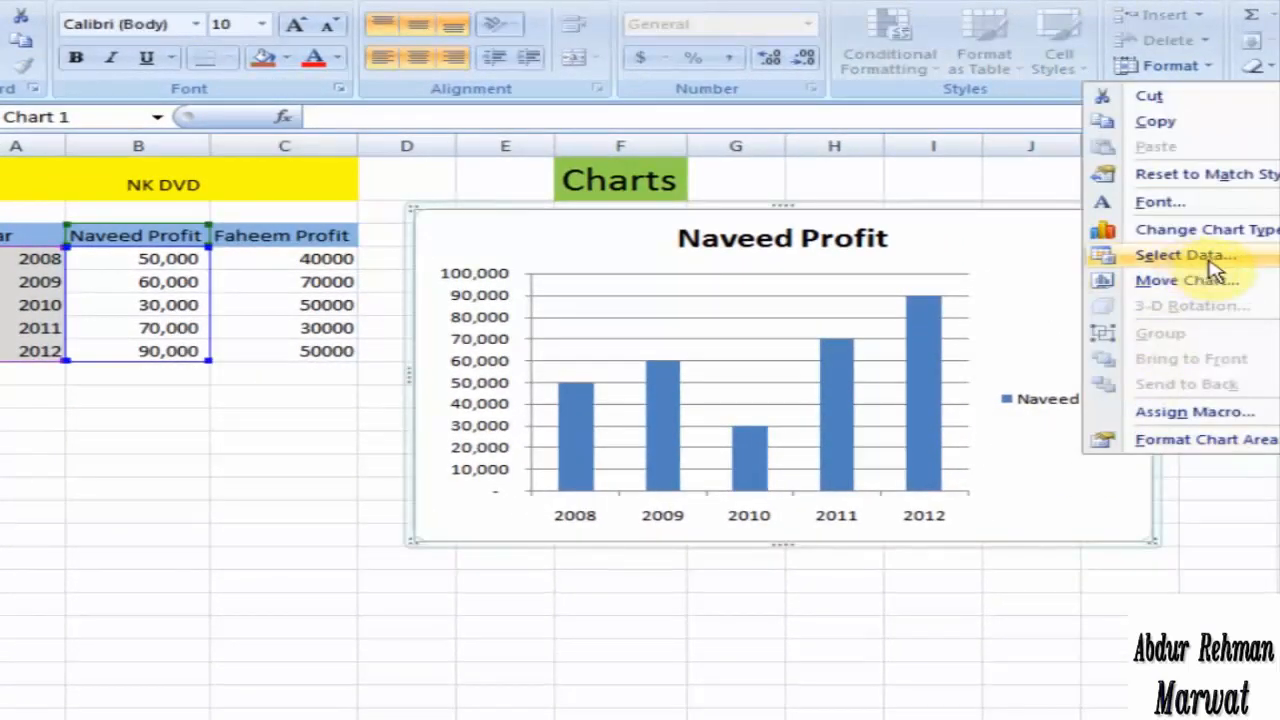
pyautogui.click(1215, 262)
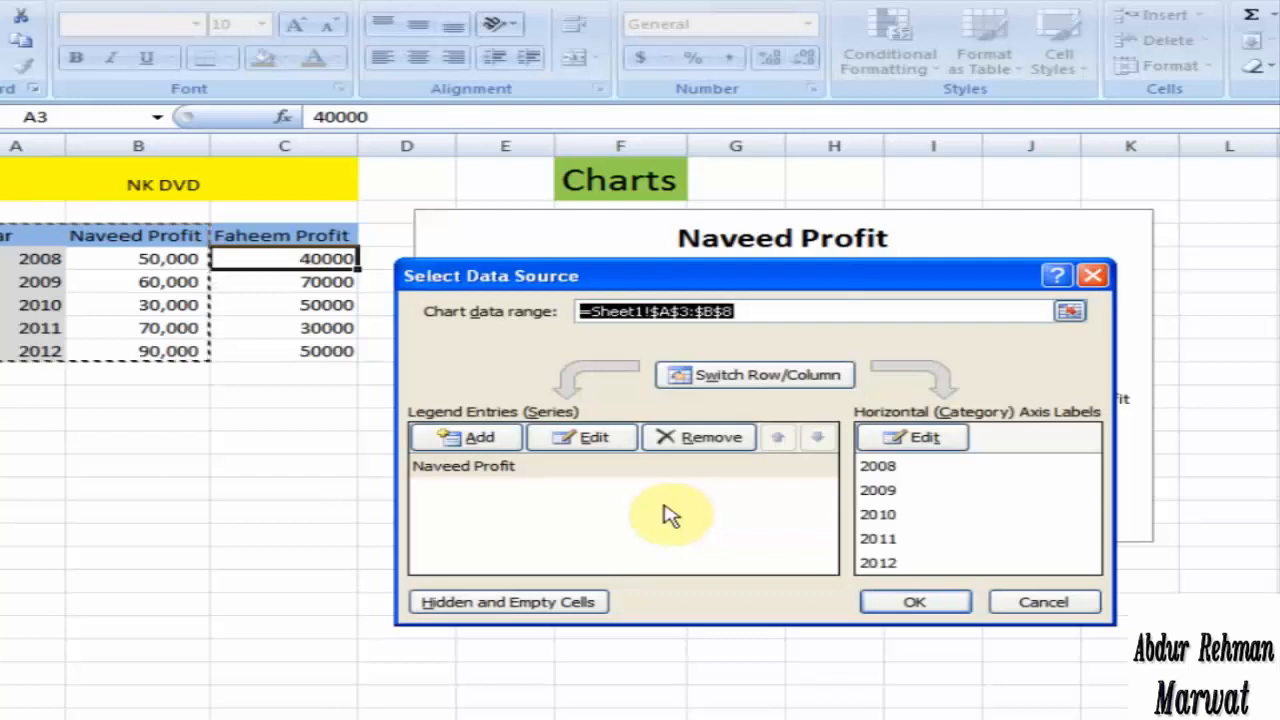
pyautogui.click(480, 440)
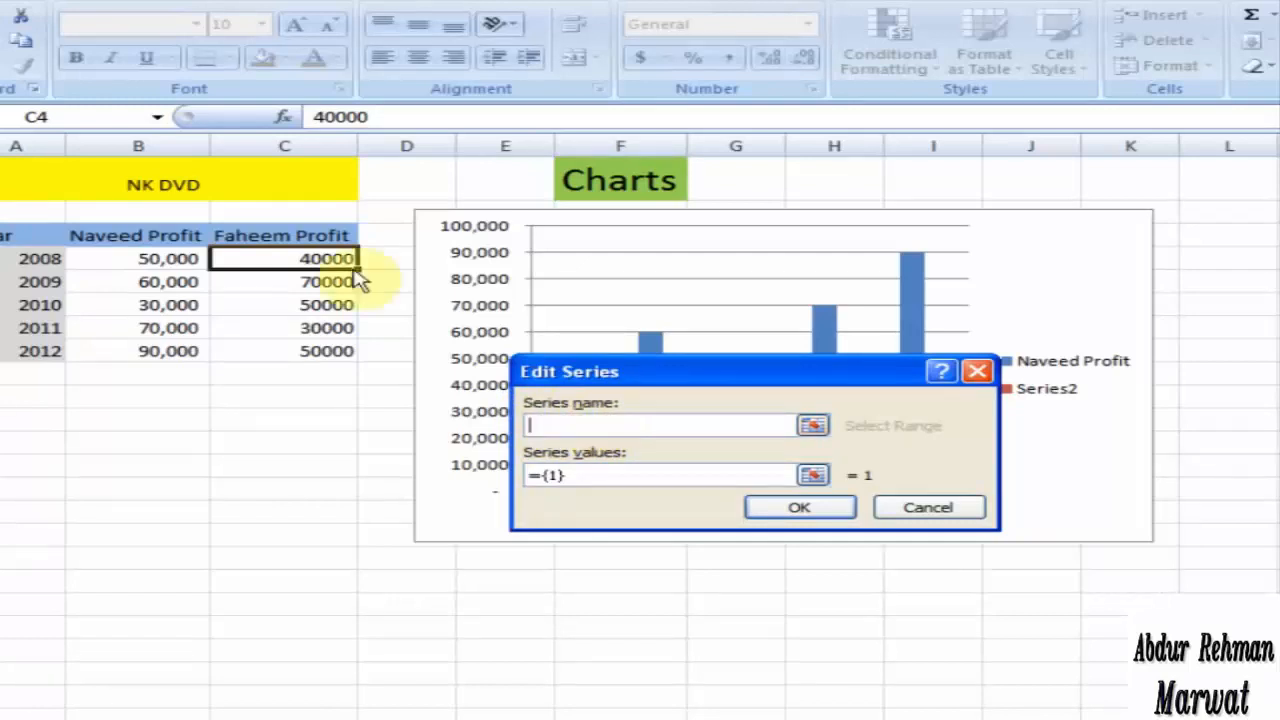
pyautogui.click(274, 236)
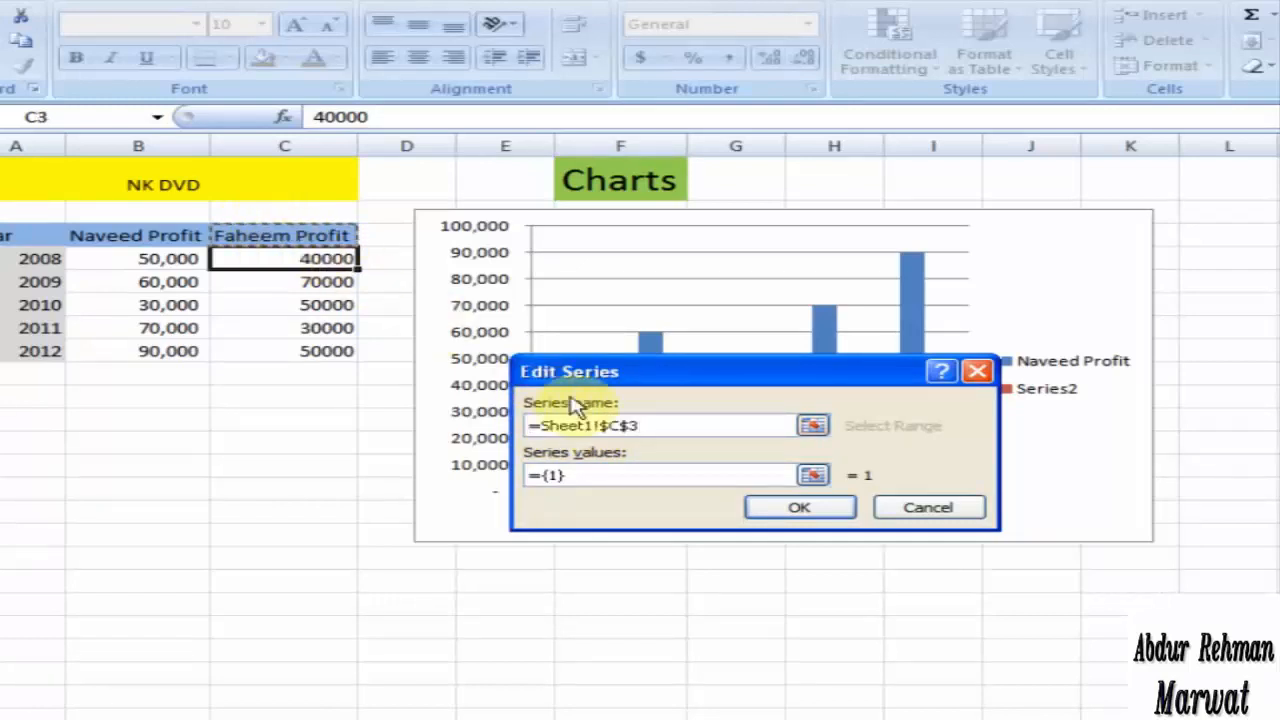
pyautogui.click(812, 477)
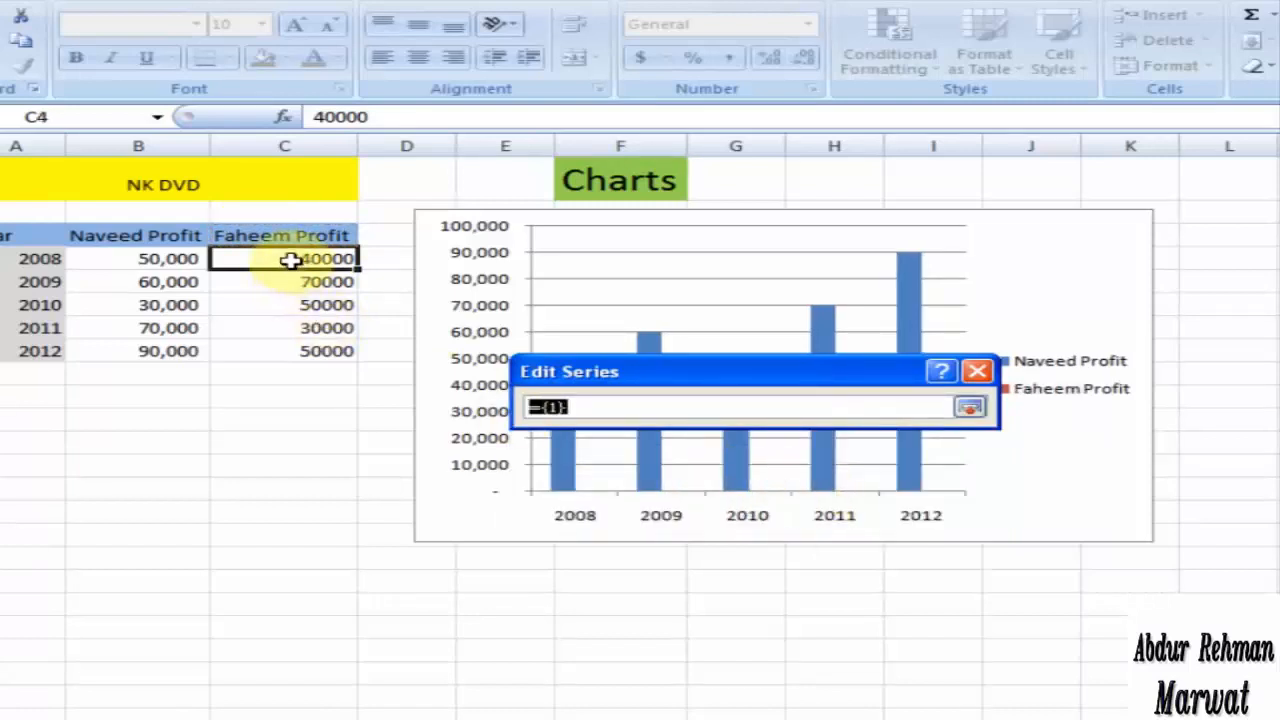
pyautogui.moveTo(294, 260); pyautogui.dragTo(289, 341)
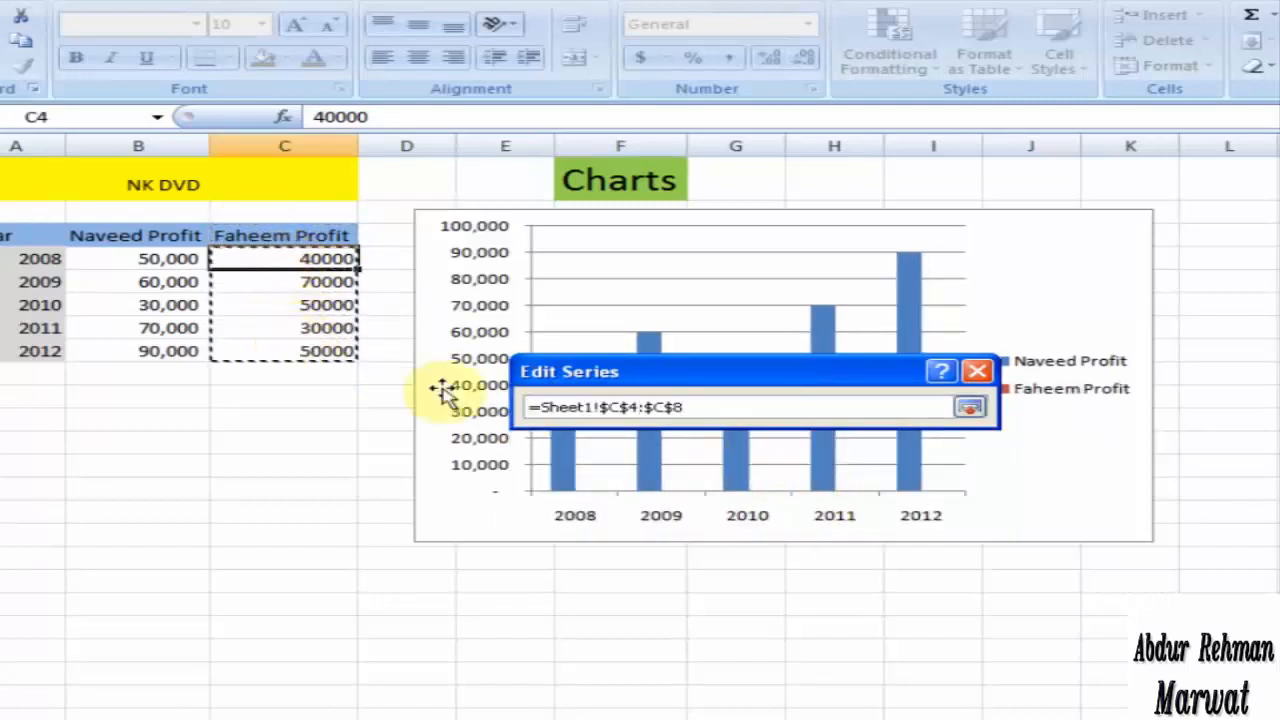
pyautogui.click(970, 410)
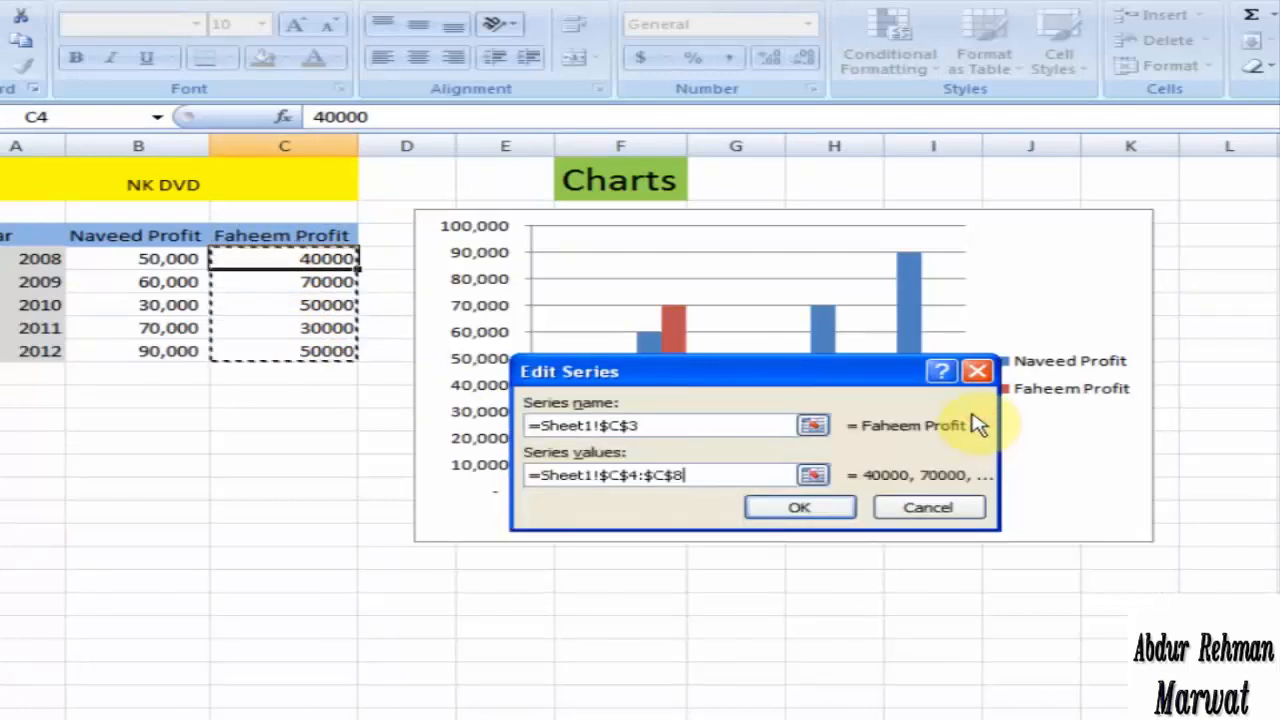
pyautogui.click(810, 512)
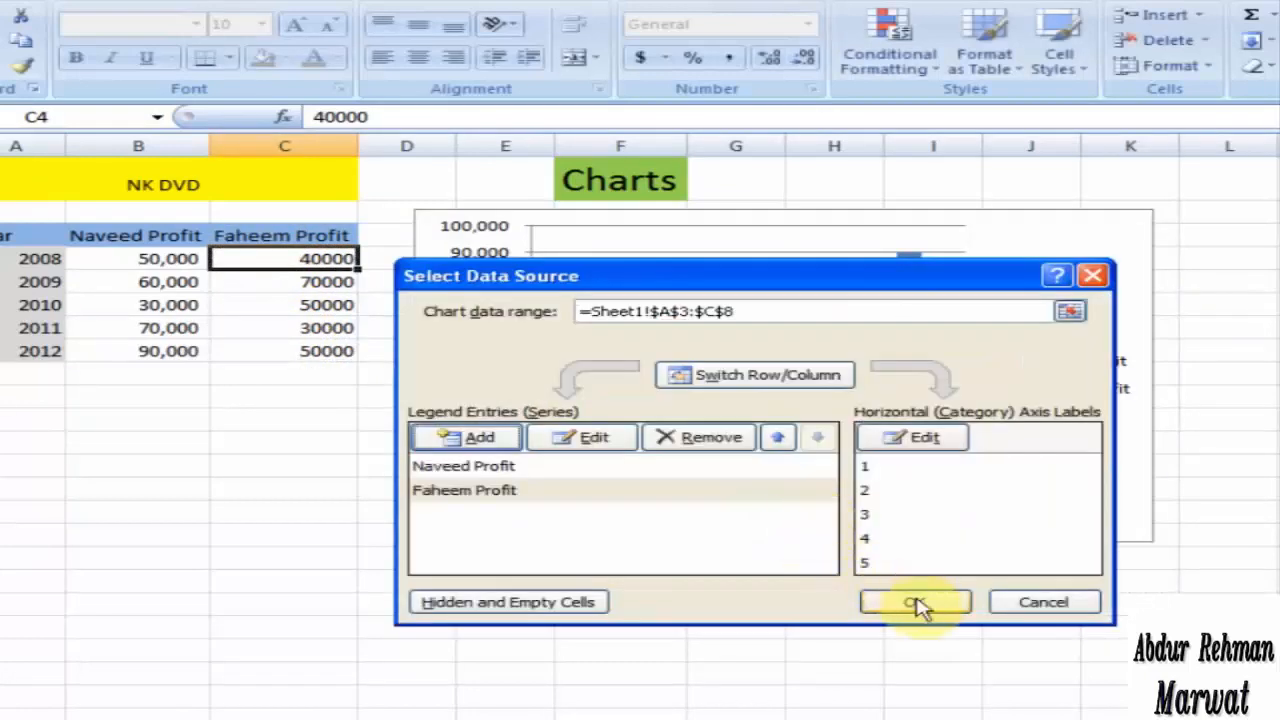
pyautogui.click(915, 603)
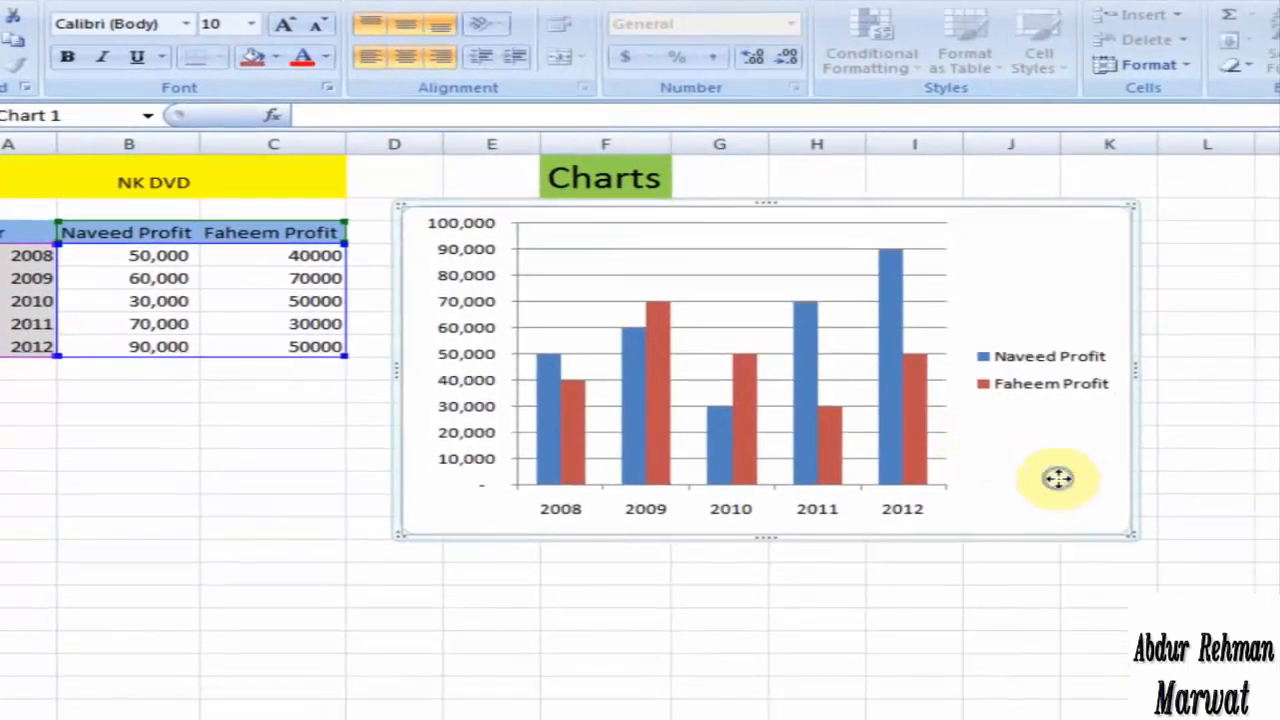
# Step: Remove the data series based on column C from the chart's data source and apply the change
pyautogui.rightClick(1058, 478)
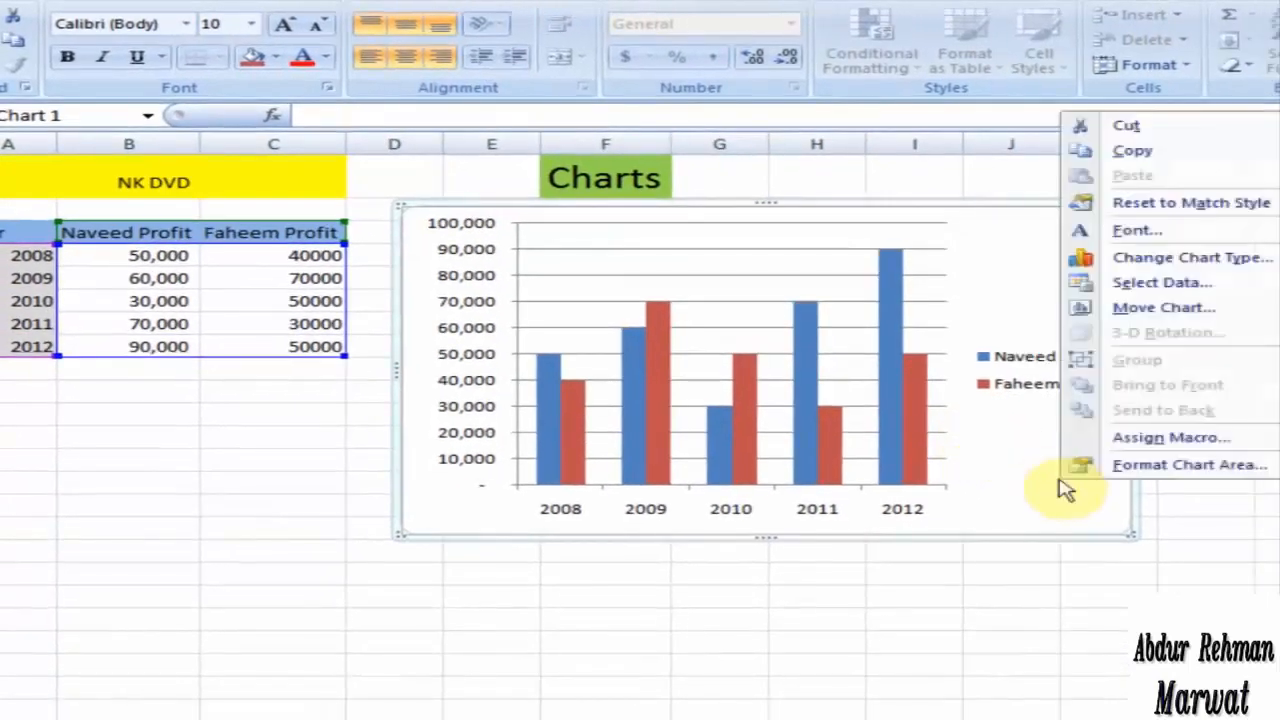
pyautogui.click(1155, 287)
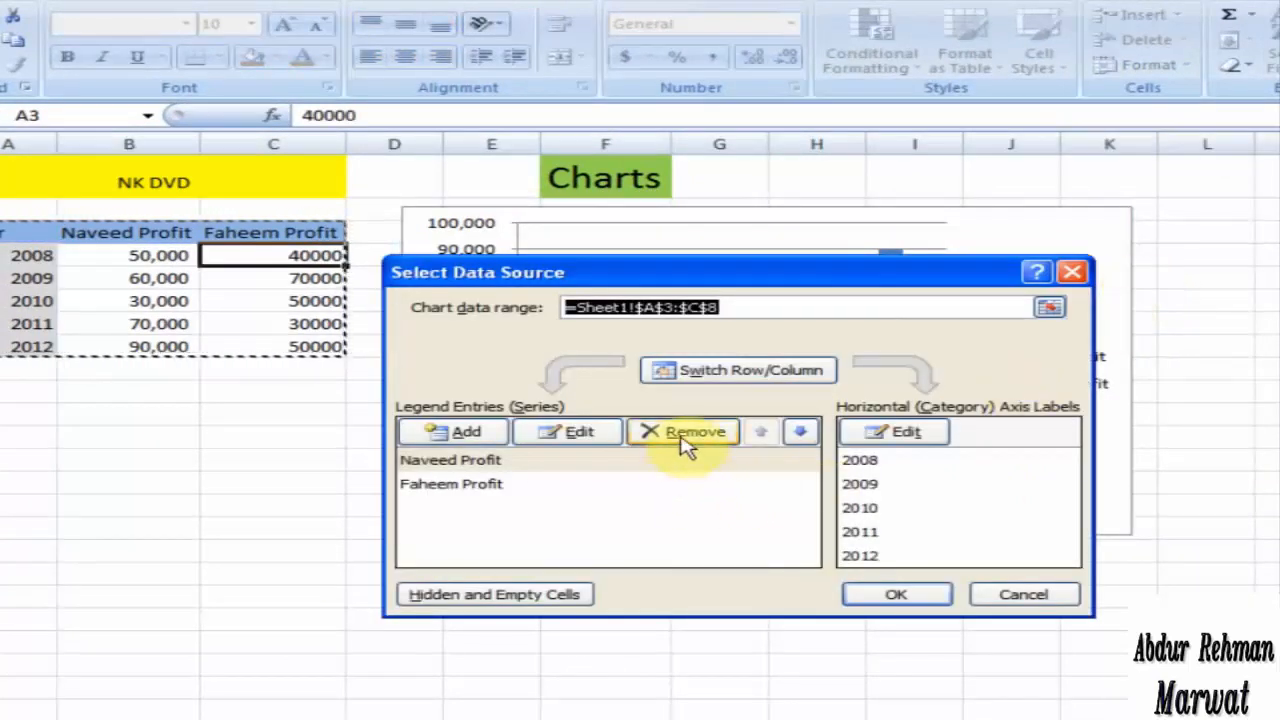
pyautogui.click(510, 495)
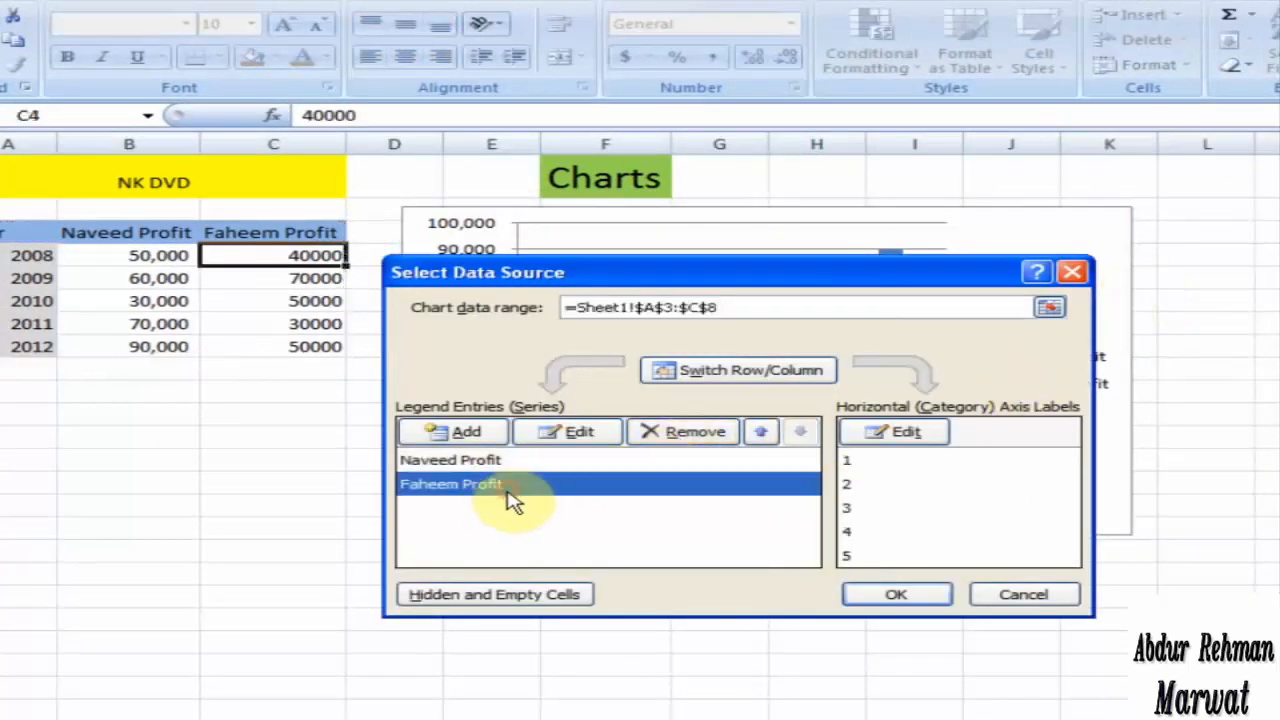
pyautogui.click(688, 440)
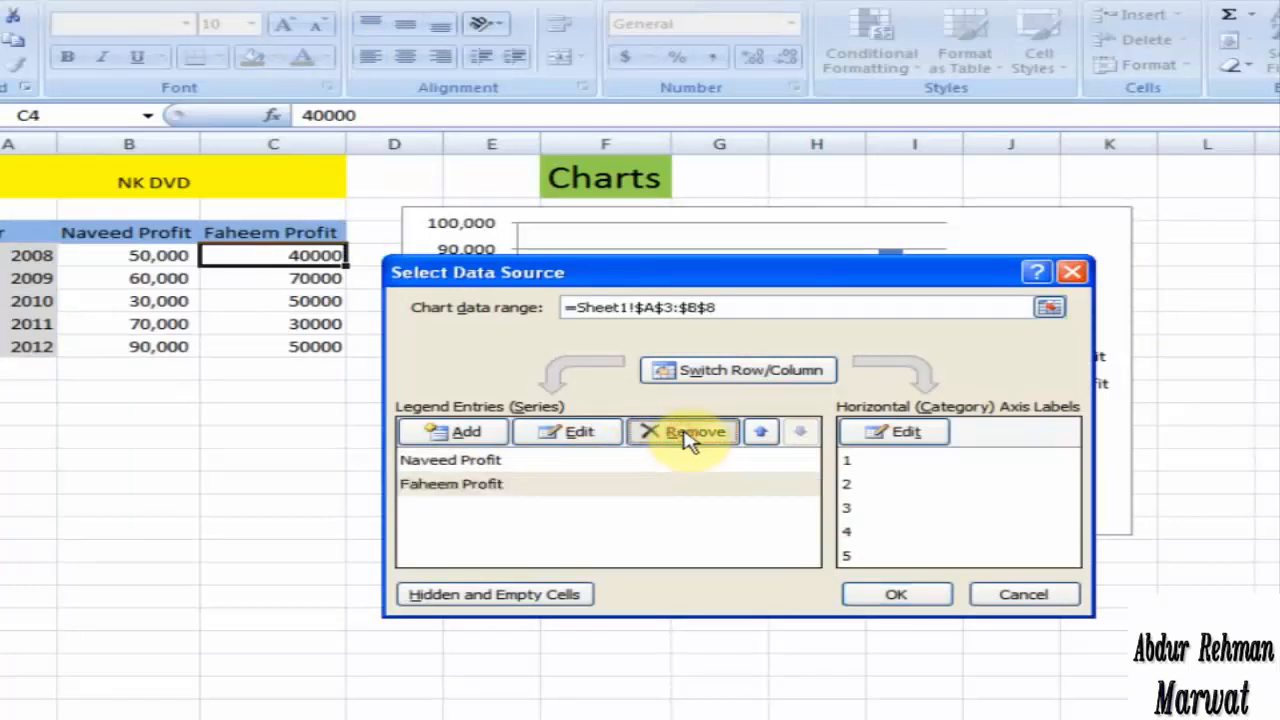
pyautogui.click(890, 595)
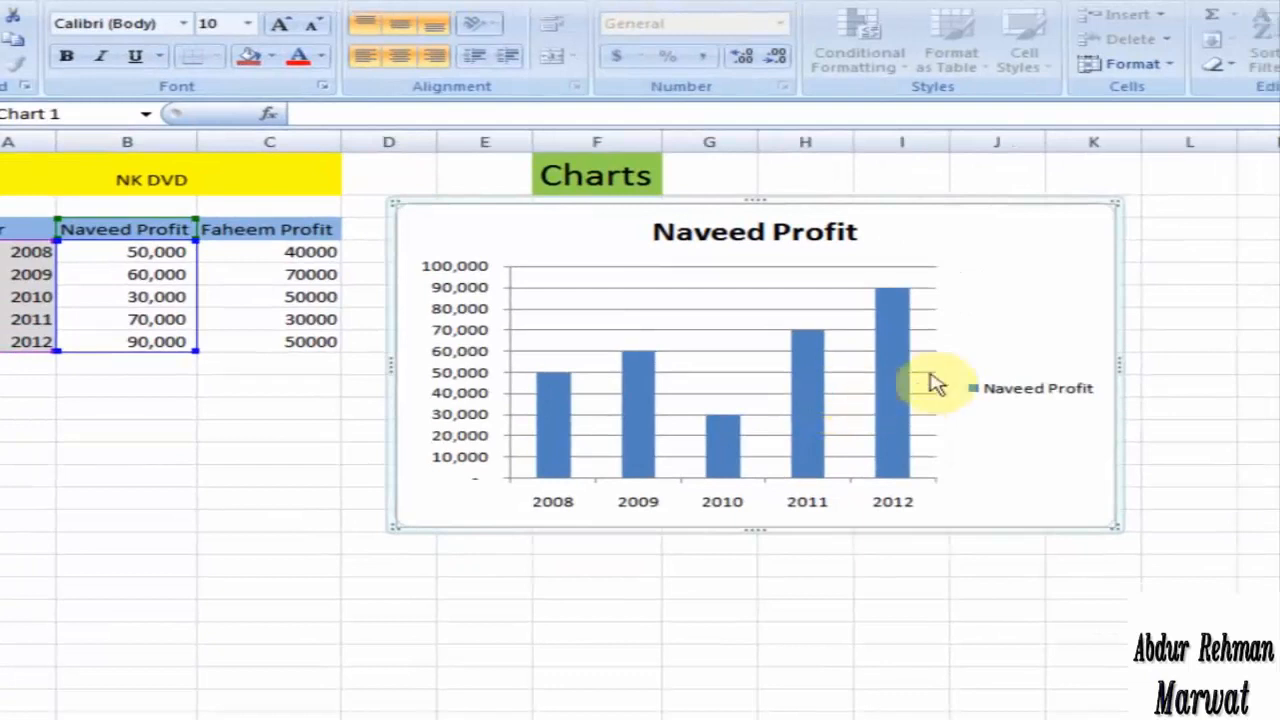
# Step: Change the column chart's type to a stacked column in 3-D
pyautogui.rightClick(1009, 342)
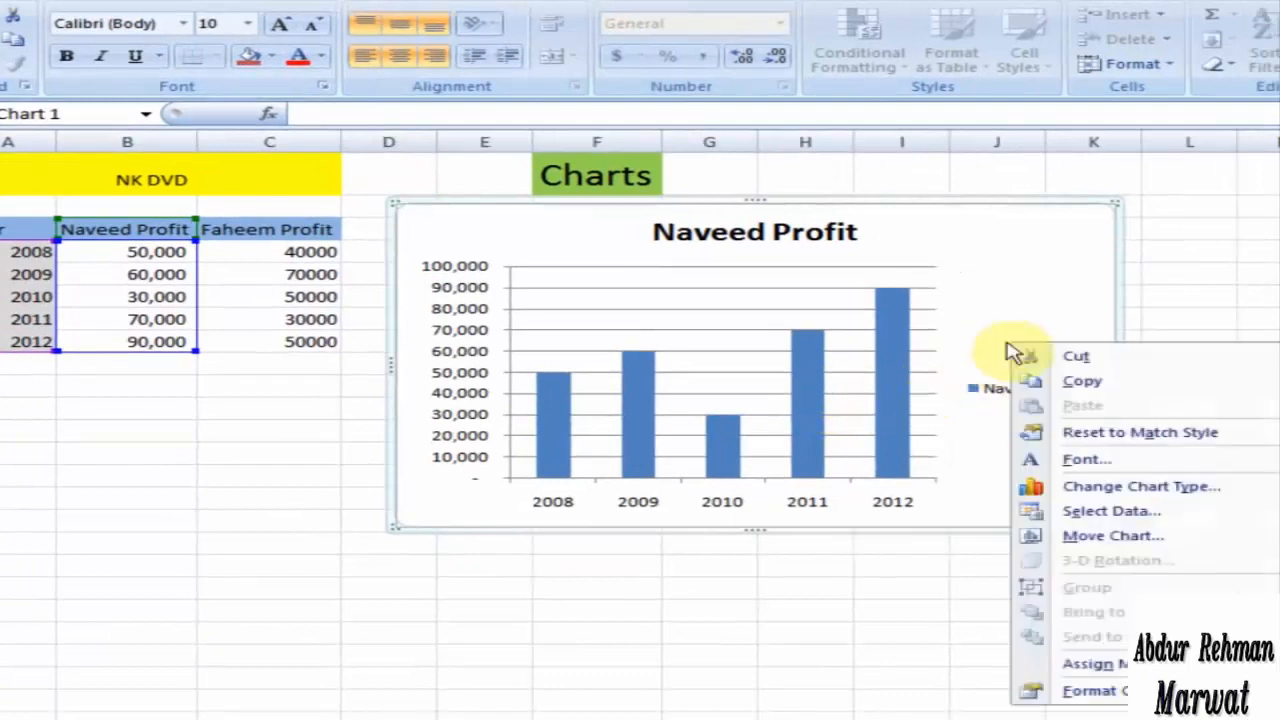
pyautogui.click(1140, 487)
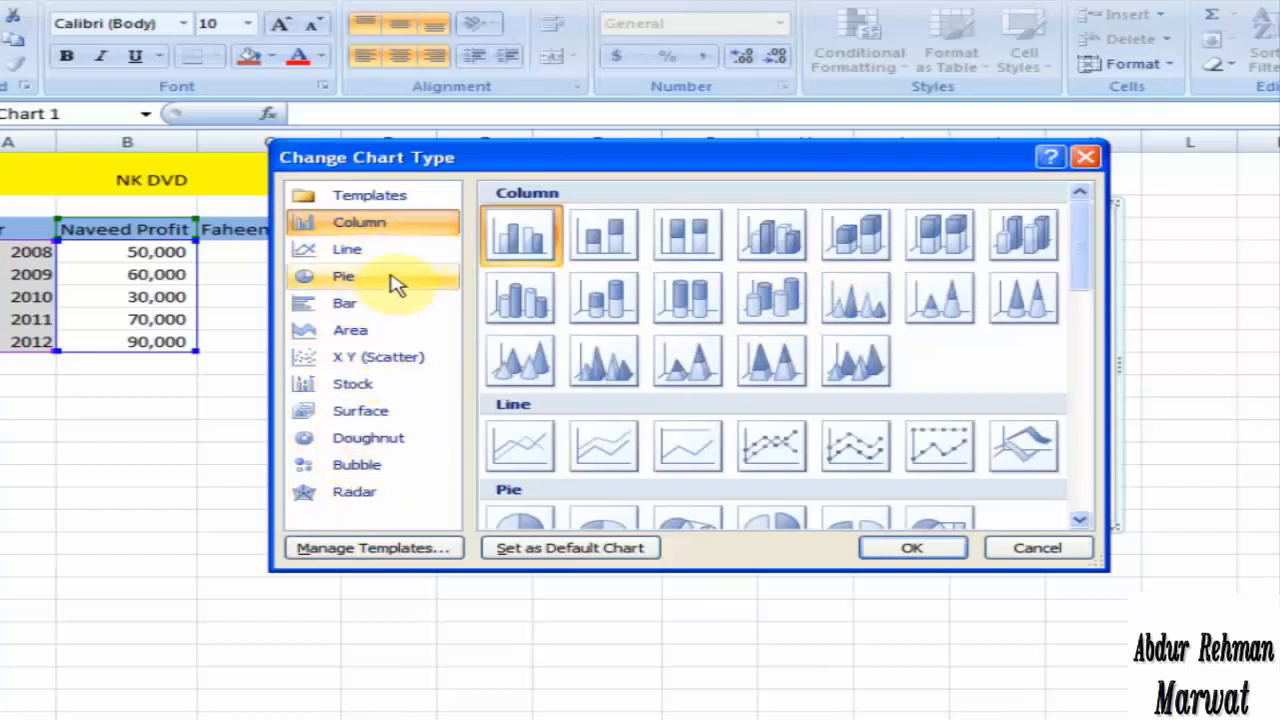
pyautogui.click(852, 240)
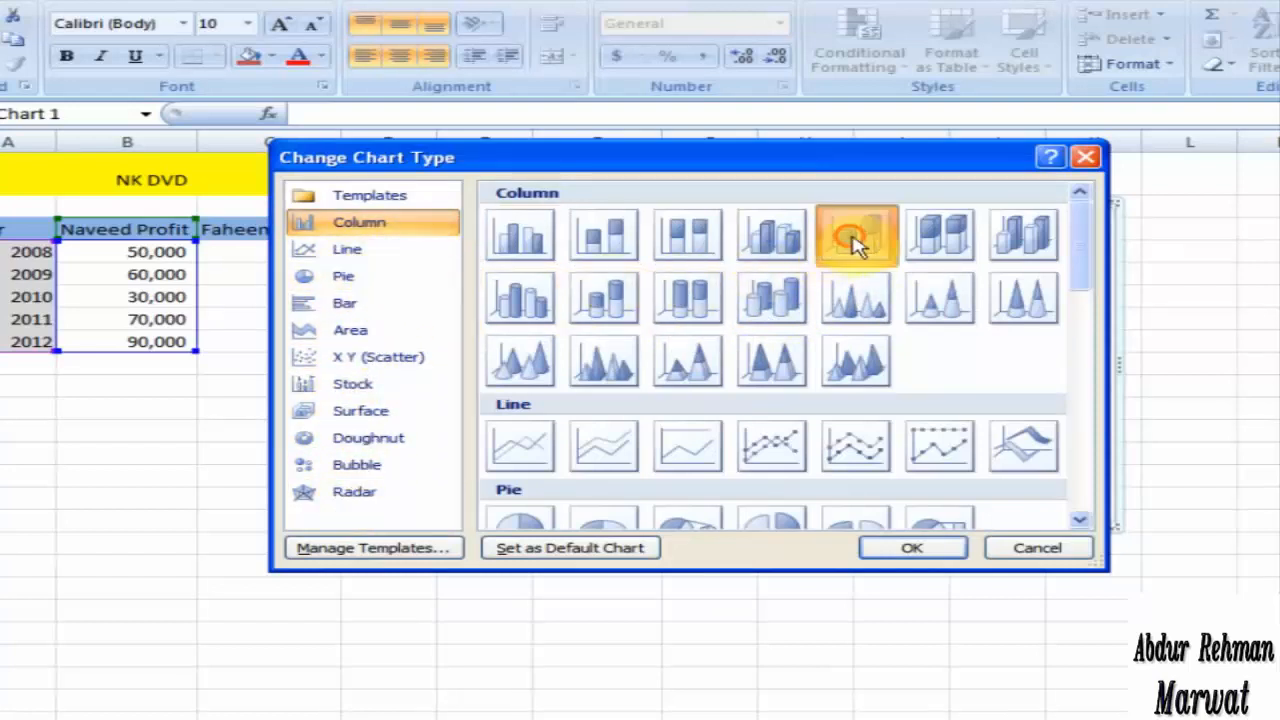
pyautogui.click(880, 548)
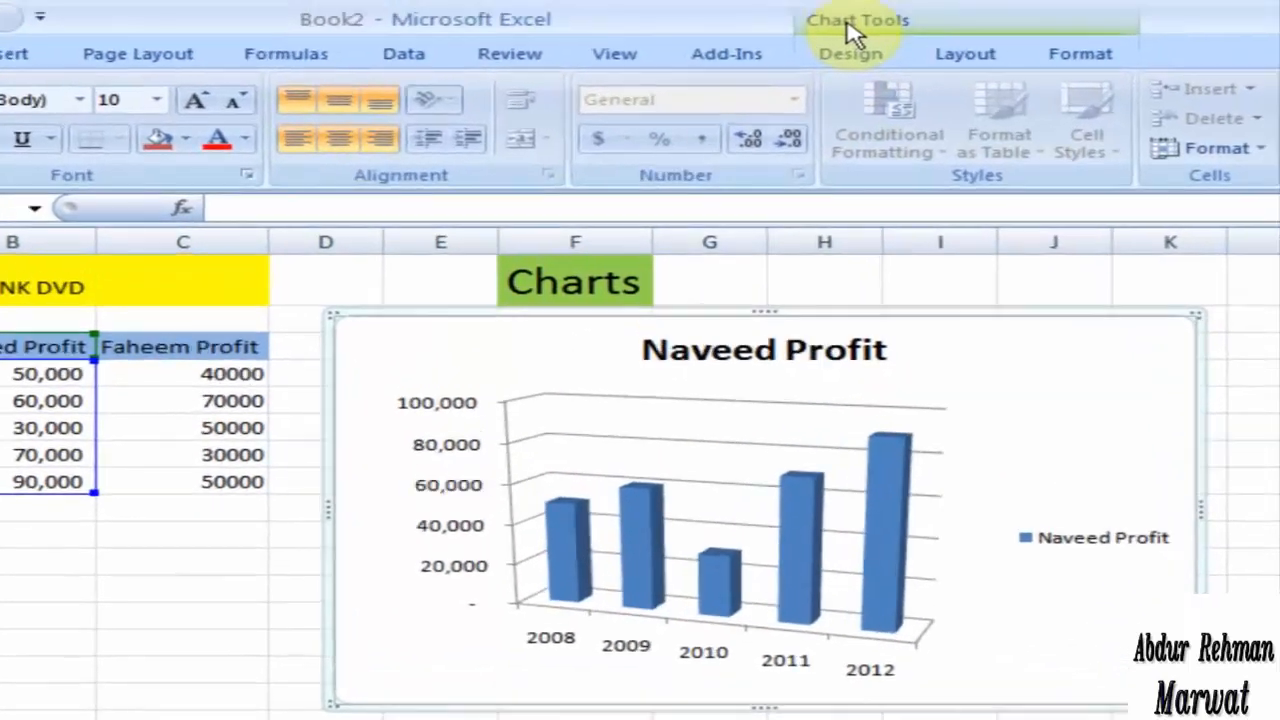
# Step: Look over the design, layout and formatting options available for the selected chart
pyautogui.click(858, 55)
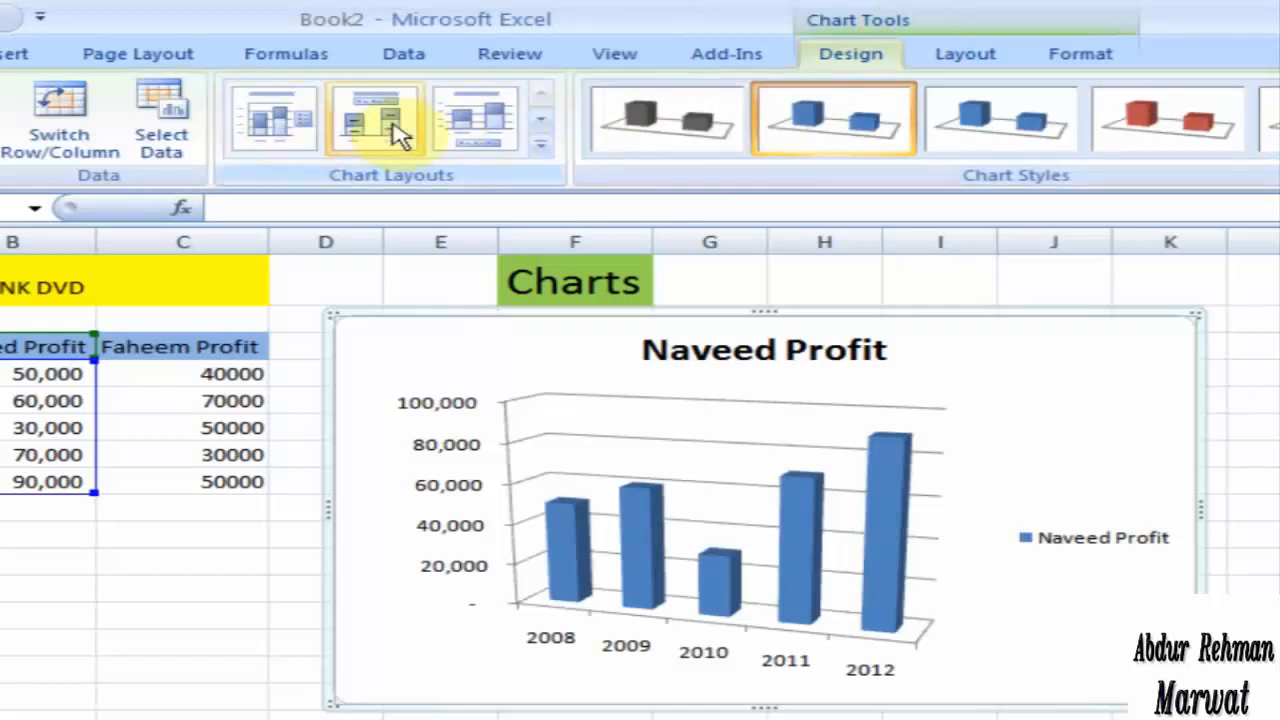
pyautogui.click(966, 55)
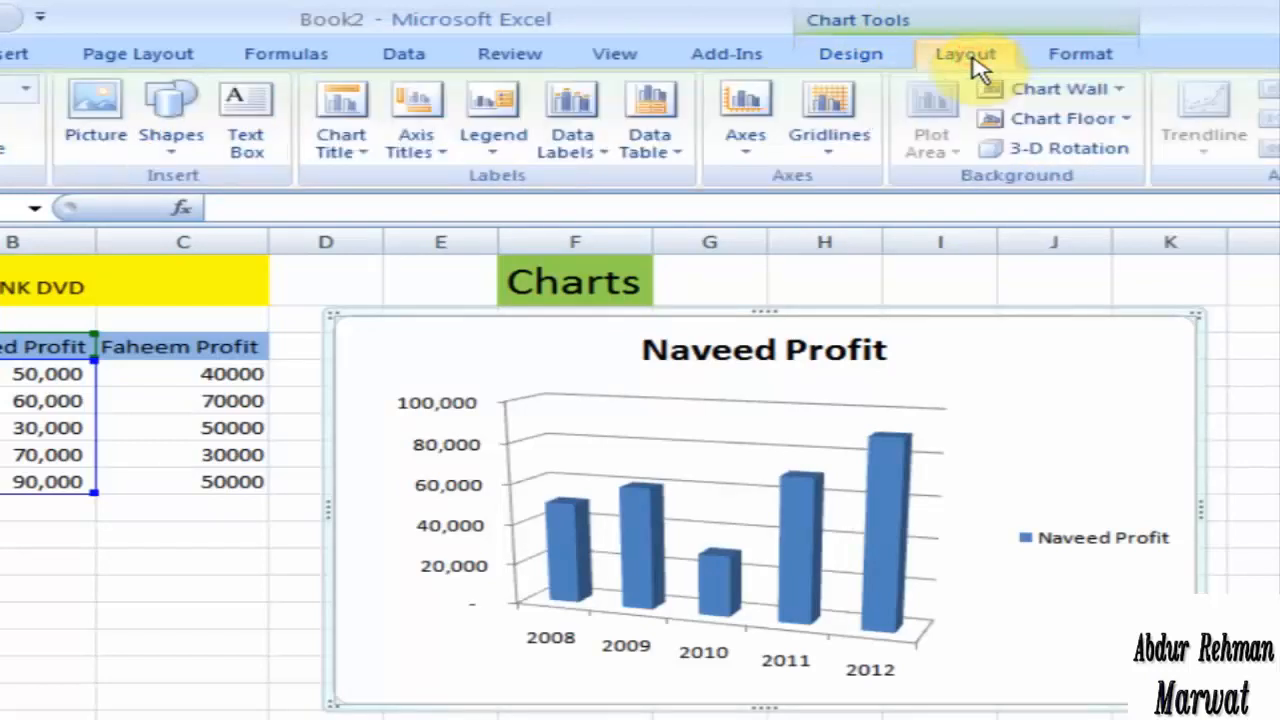
pyautogui.click(1075, 60)
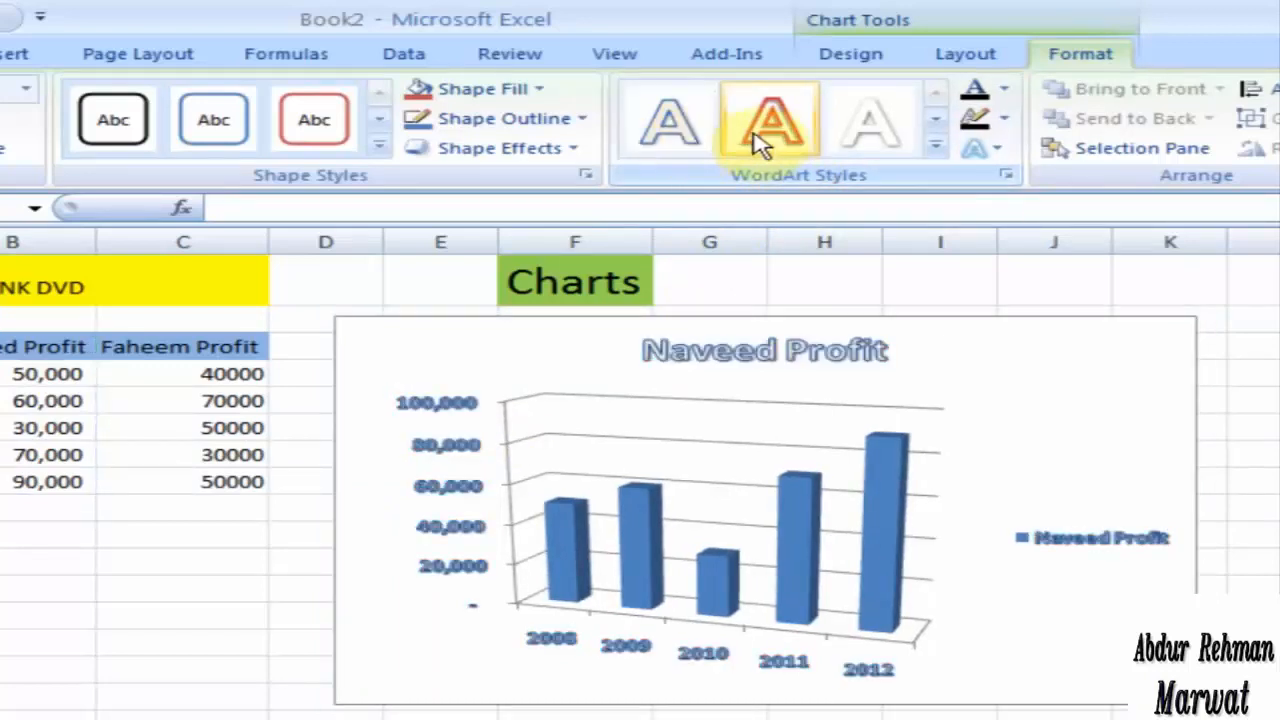
pyautogui.click(946, 63)
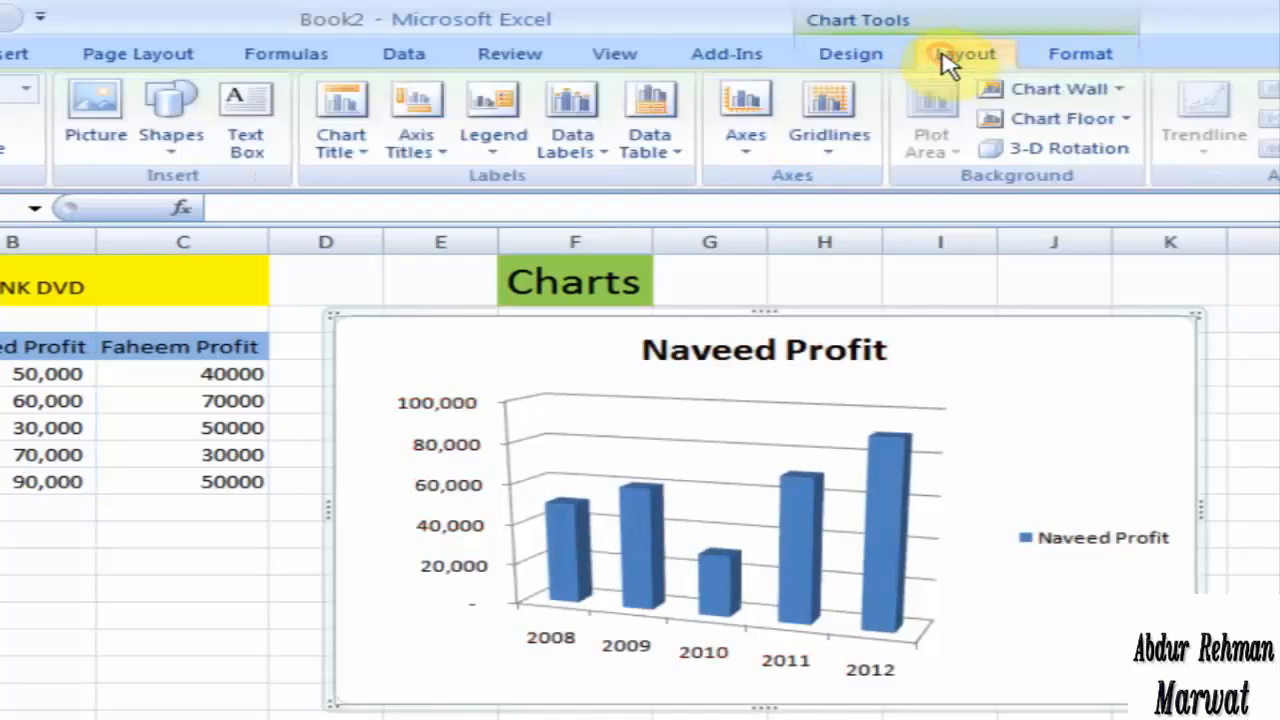
pyautogui.click(851, 56)
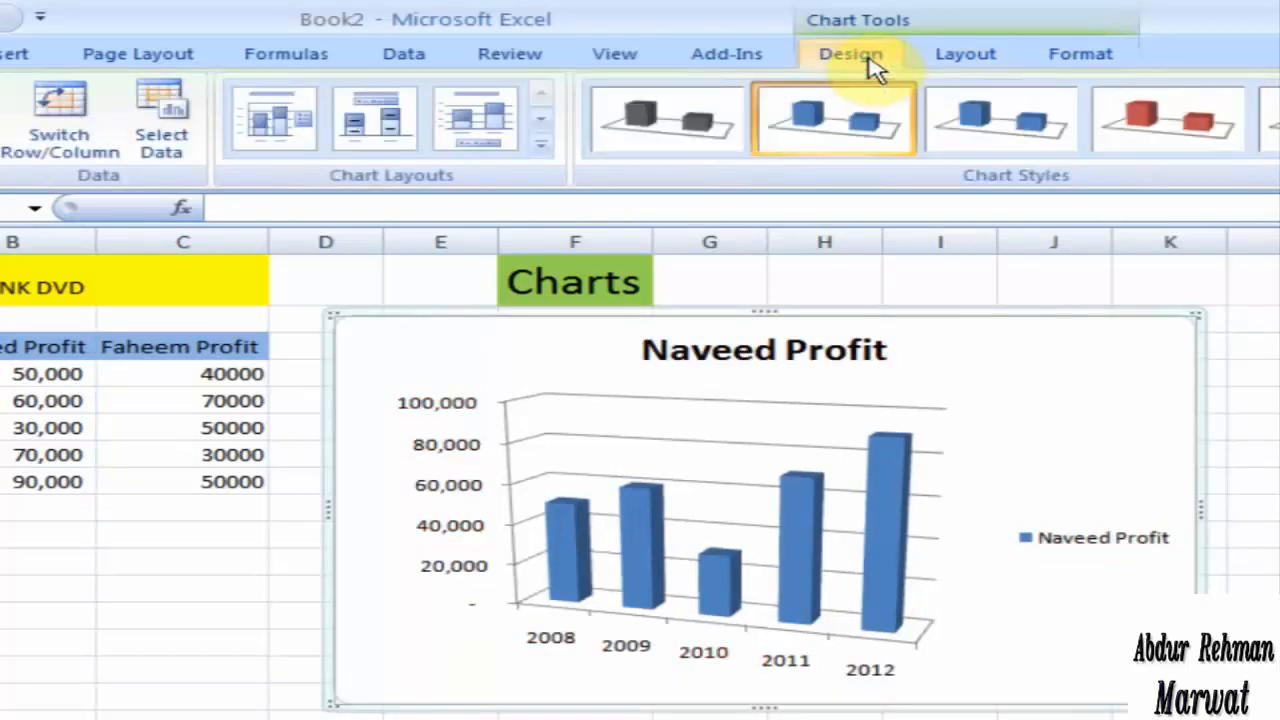
# Step: Convert the chart to a basic 2-D pie, and follow it with a 2-D bar chart
pyautogui.click(138, 66)
pyautogui.click(14, 56)
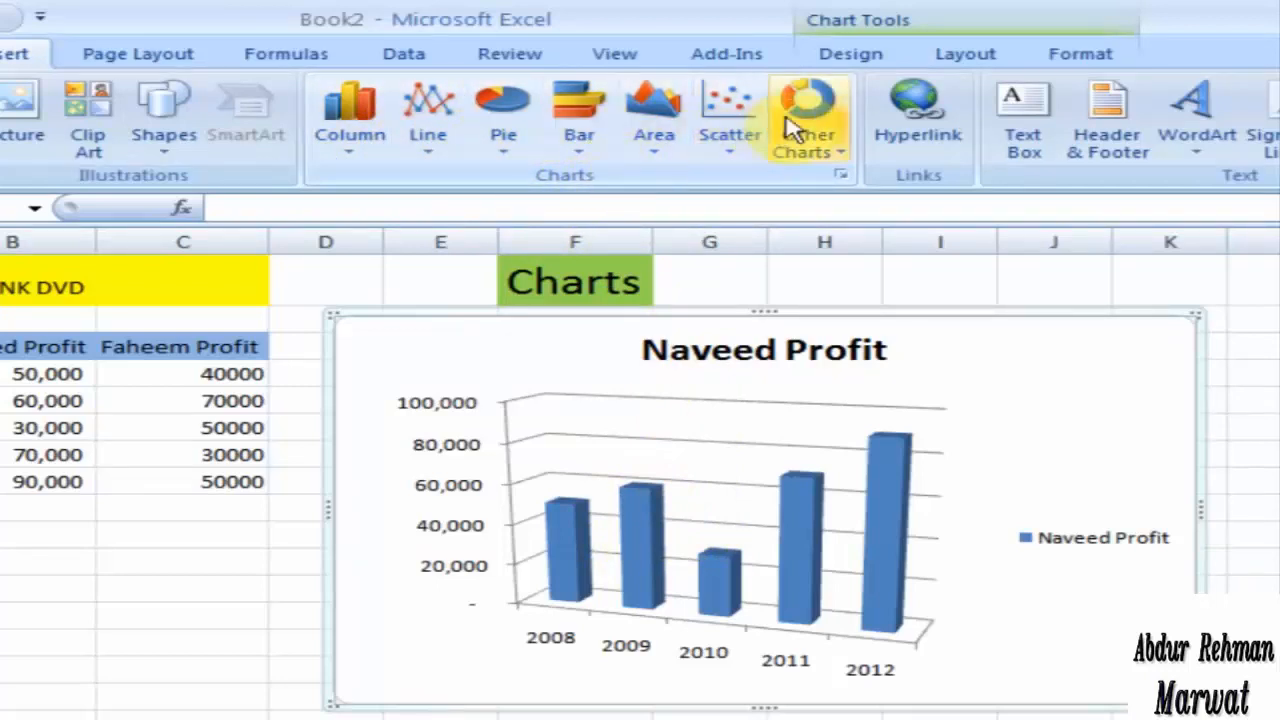
pyautogui.click(505, 127)
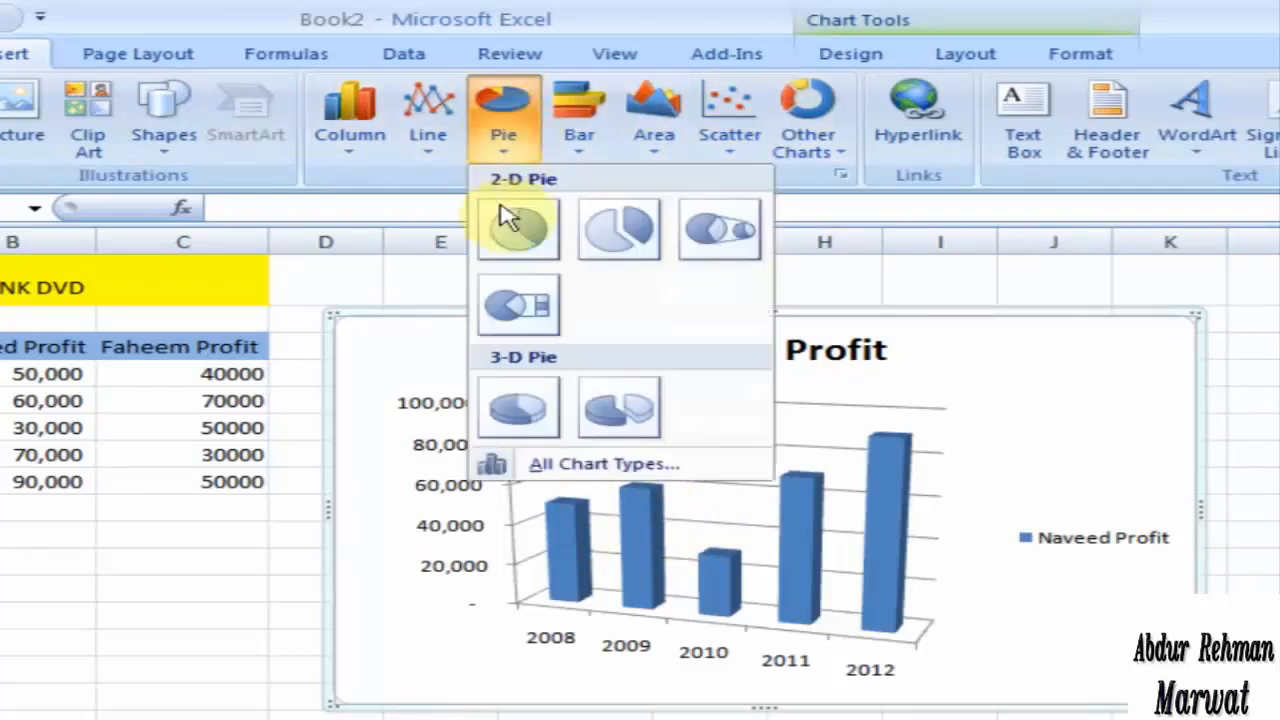
pyautogui.click(527, 240)
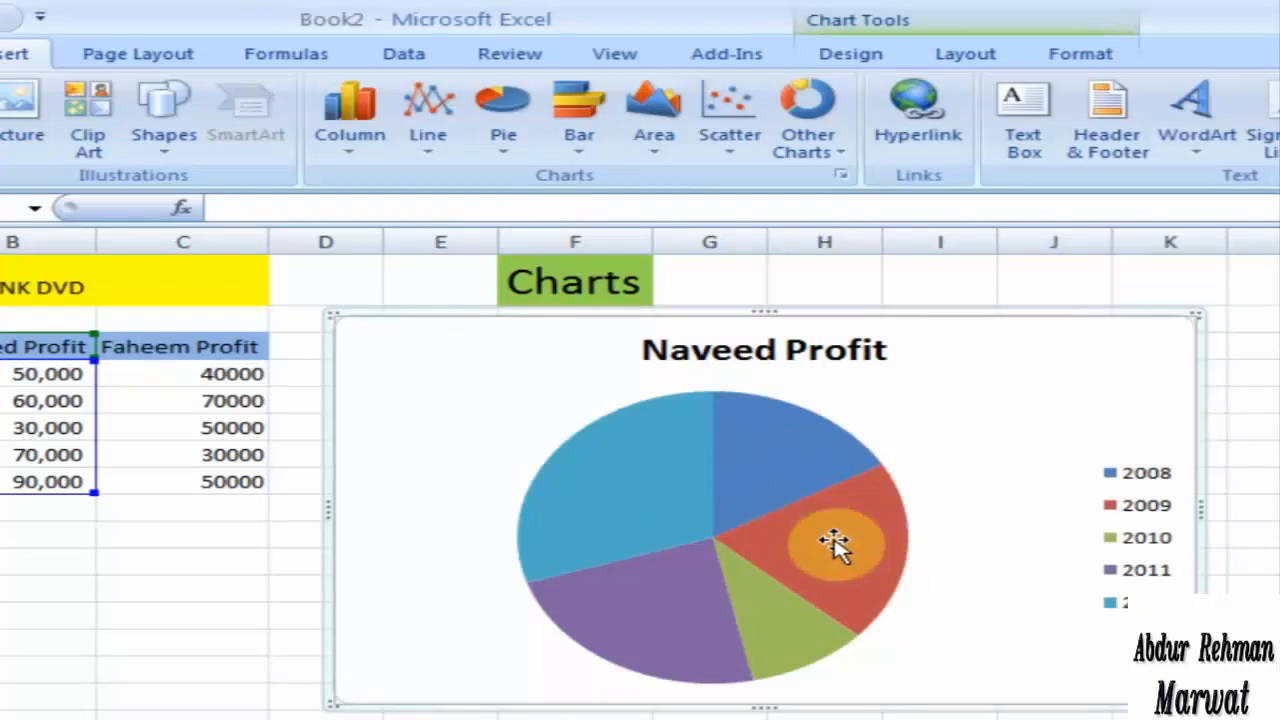
pyautogui.click(567, 140)
pyautogui.click(688, 233)
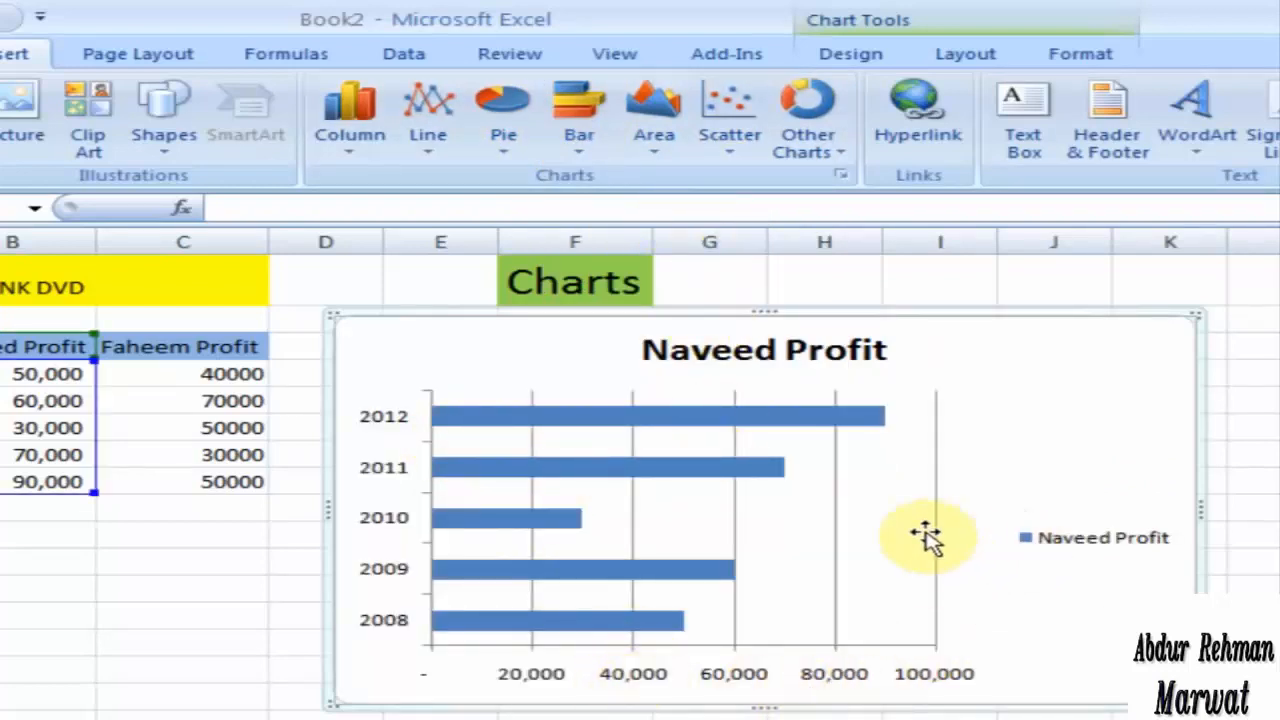
# Step: Convert the bar chart to a 2-D stacked area chart and follow it with a 3-D 100% stacked area chart
pyautogui.click(655, 135)
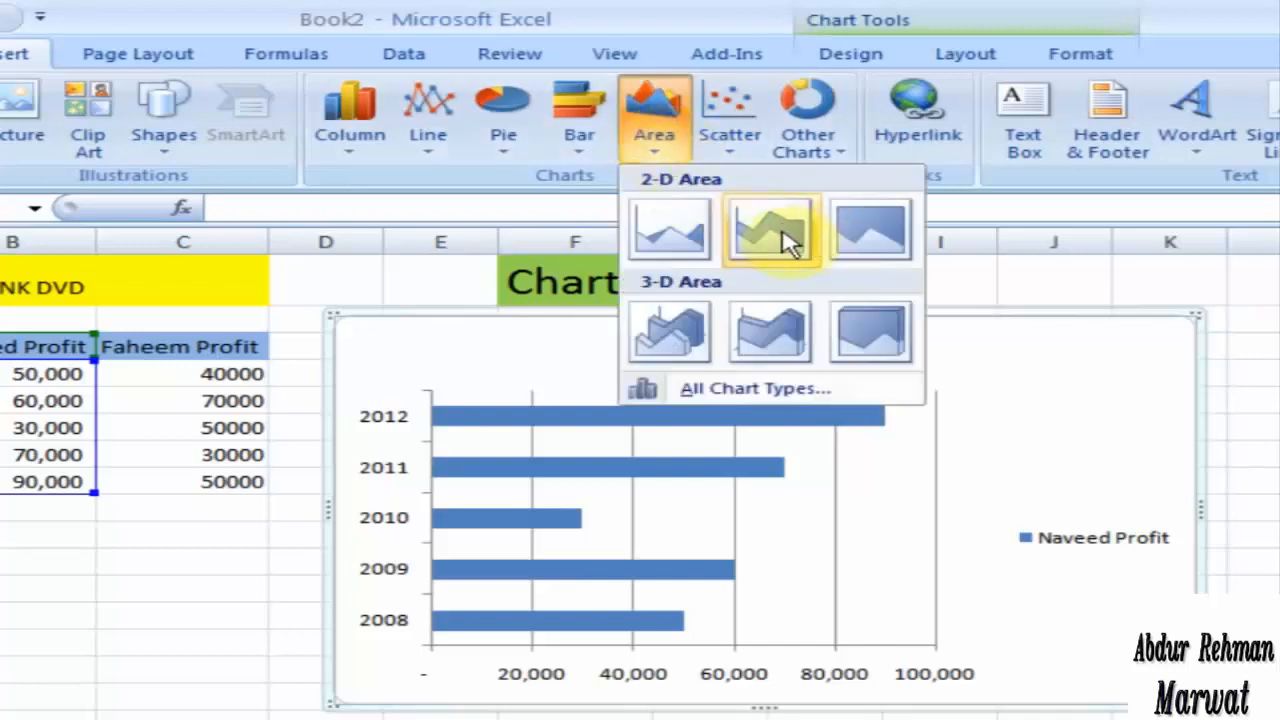
pyautogui.click(780, 230)
pyautogui.click(660, 148)
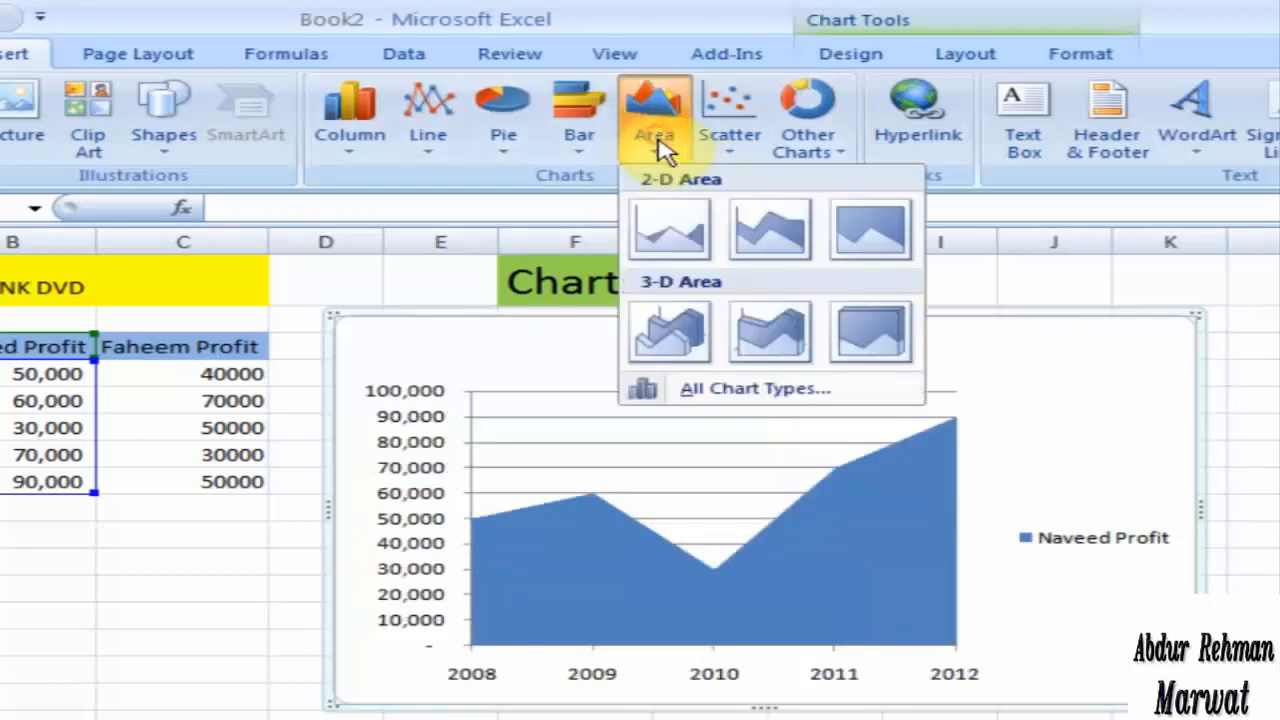
pyautogui.click(866, 326)
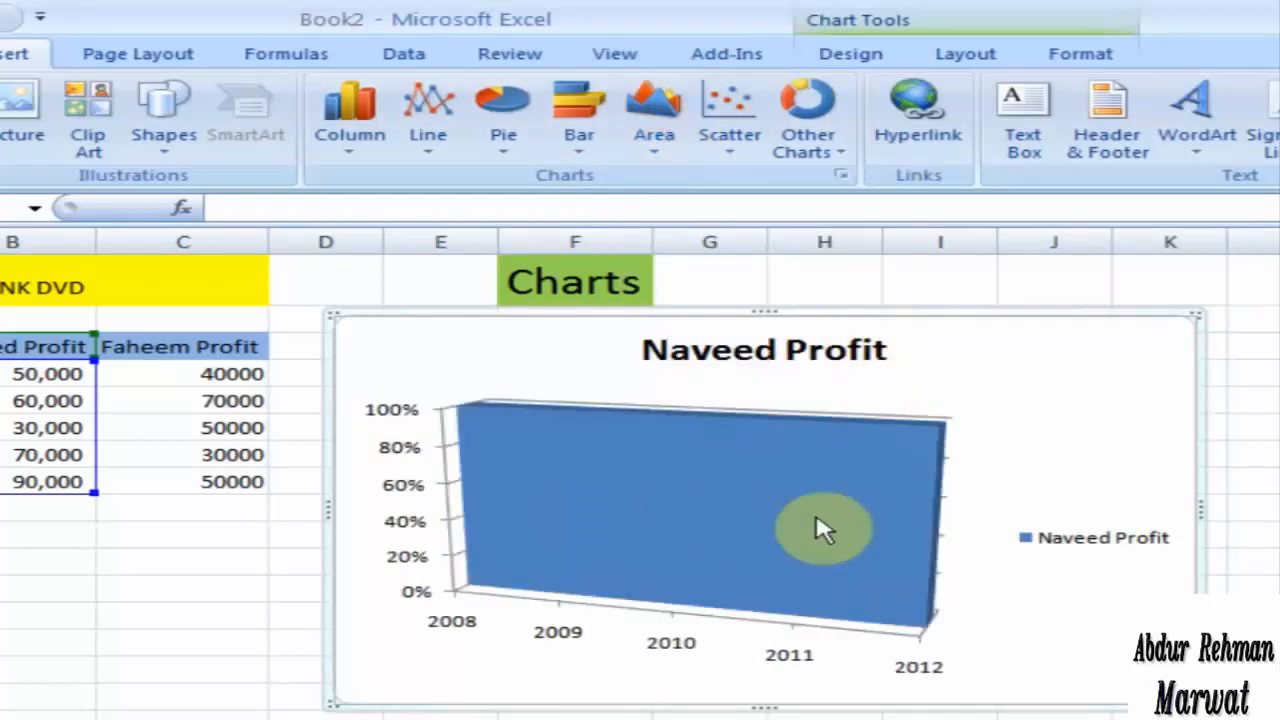
# Step: Convert the chart to a 2-D 100% stacked area chart and follow it with a plain 3-D area chart
pyautogui.click(660, 145)
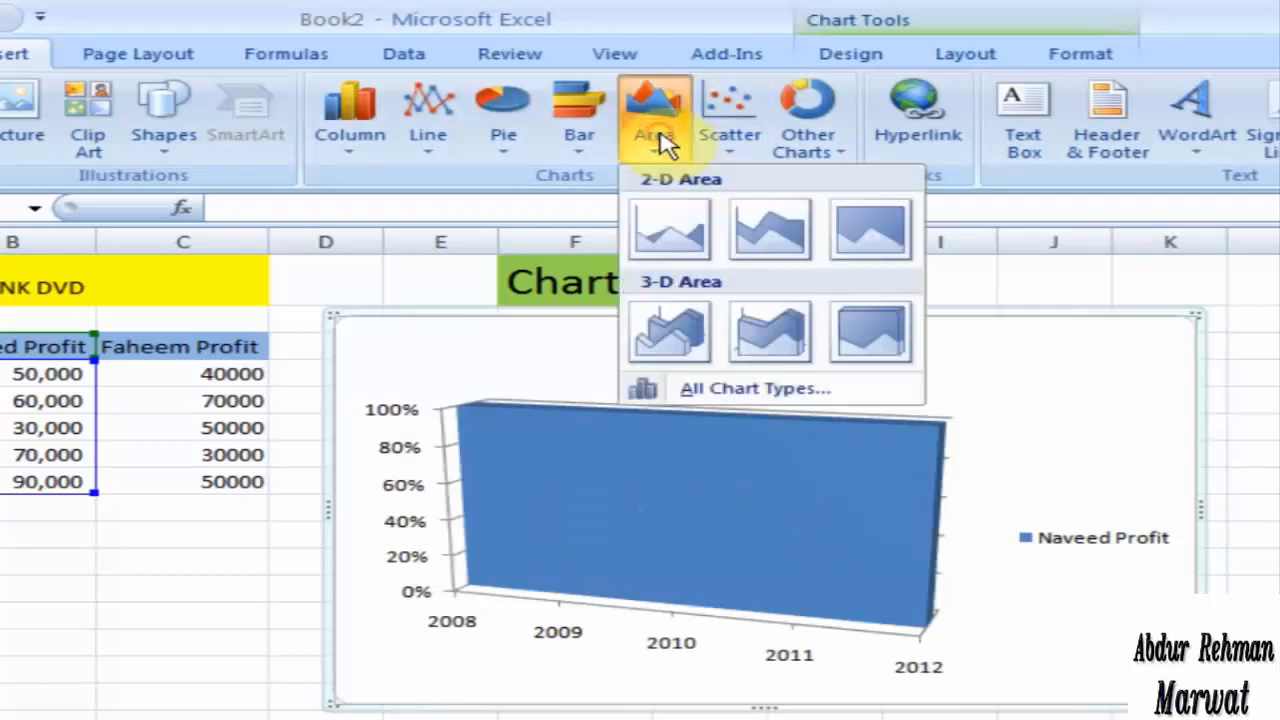
pyautogui.click(850, 235)
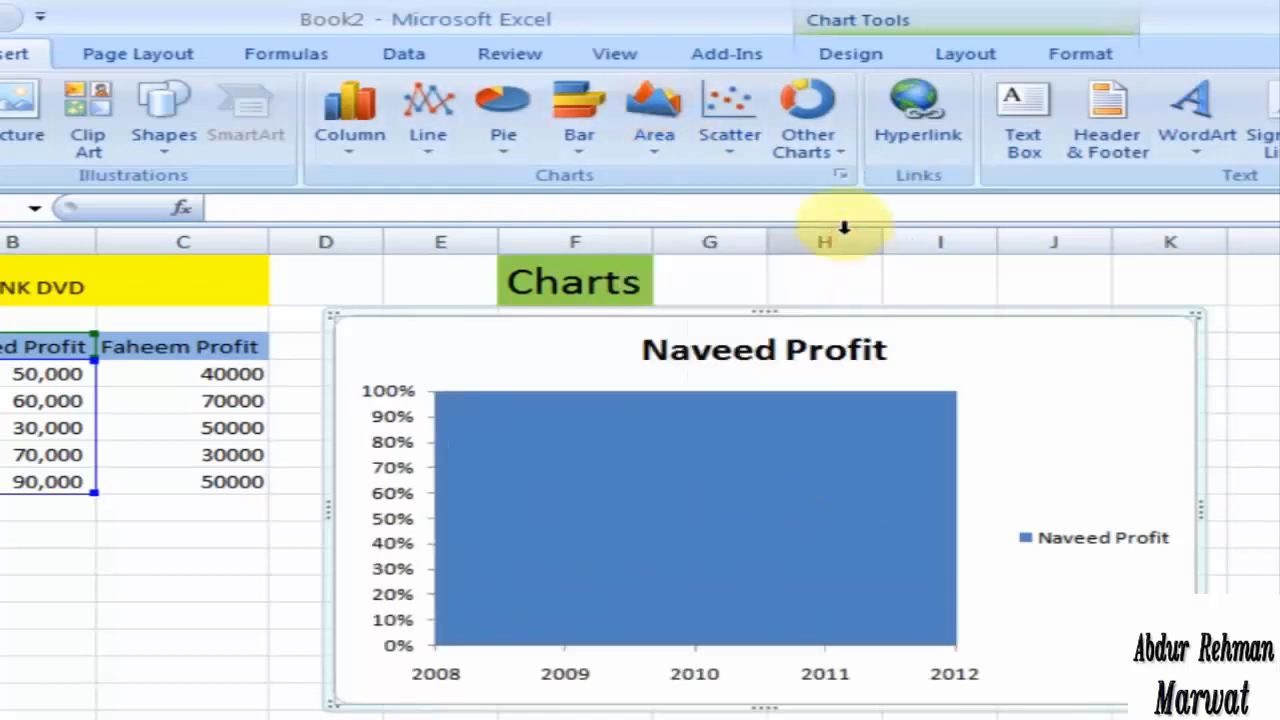
pyautogui.click(668, 152)
pyautogui.click(668, 334)
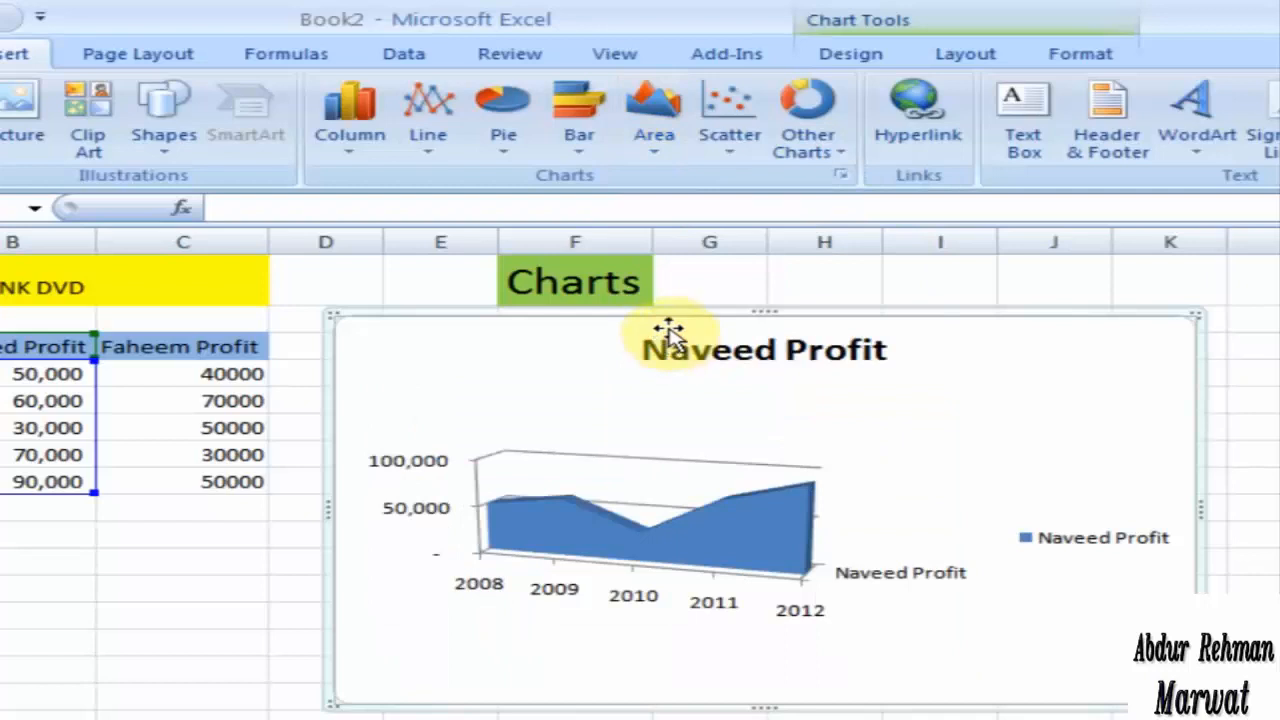
# Step: Convert the chart to a scatter chart with only markers and follow it with a bubble chart with a 3-D effect
pyautogui.click(733, 150)
pyautogui.click(762, 234)
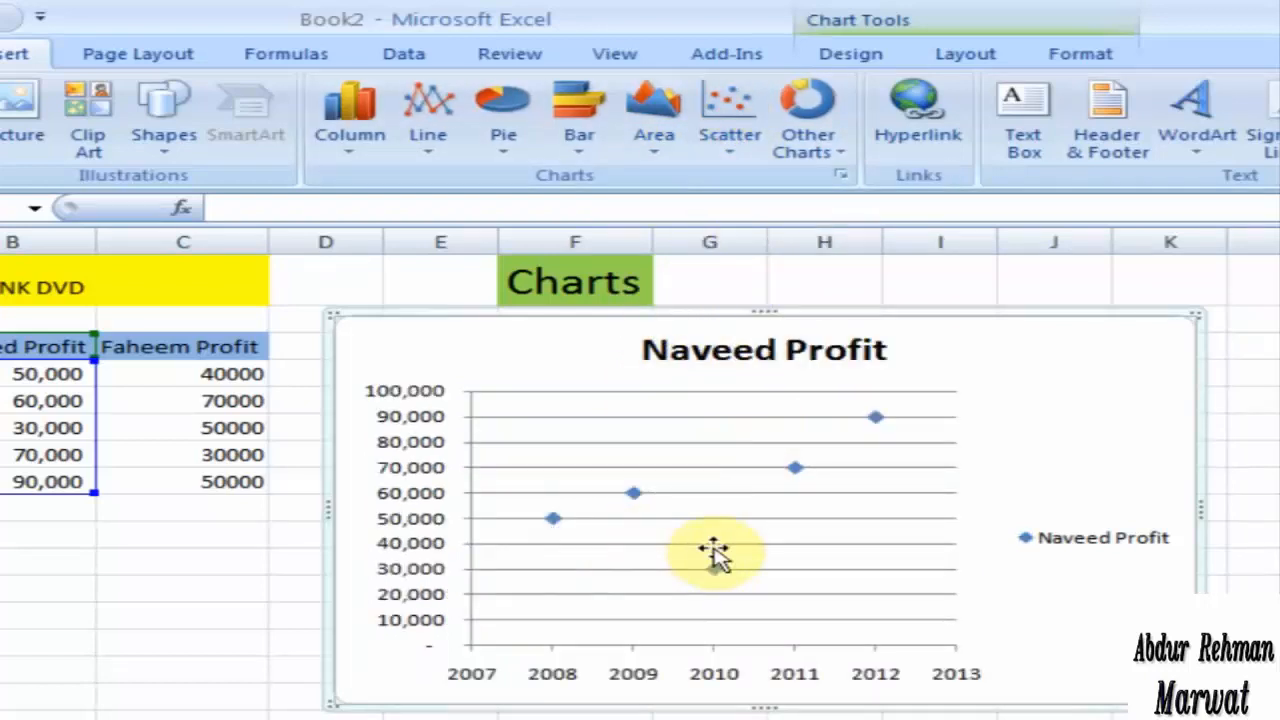
pyautogui.click(808, 152)
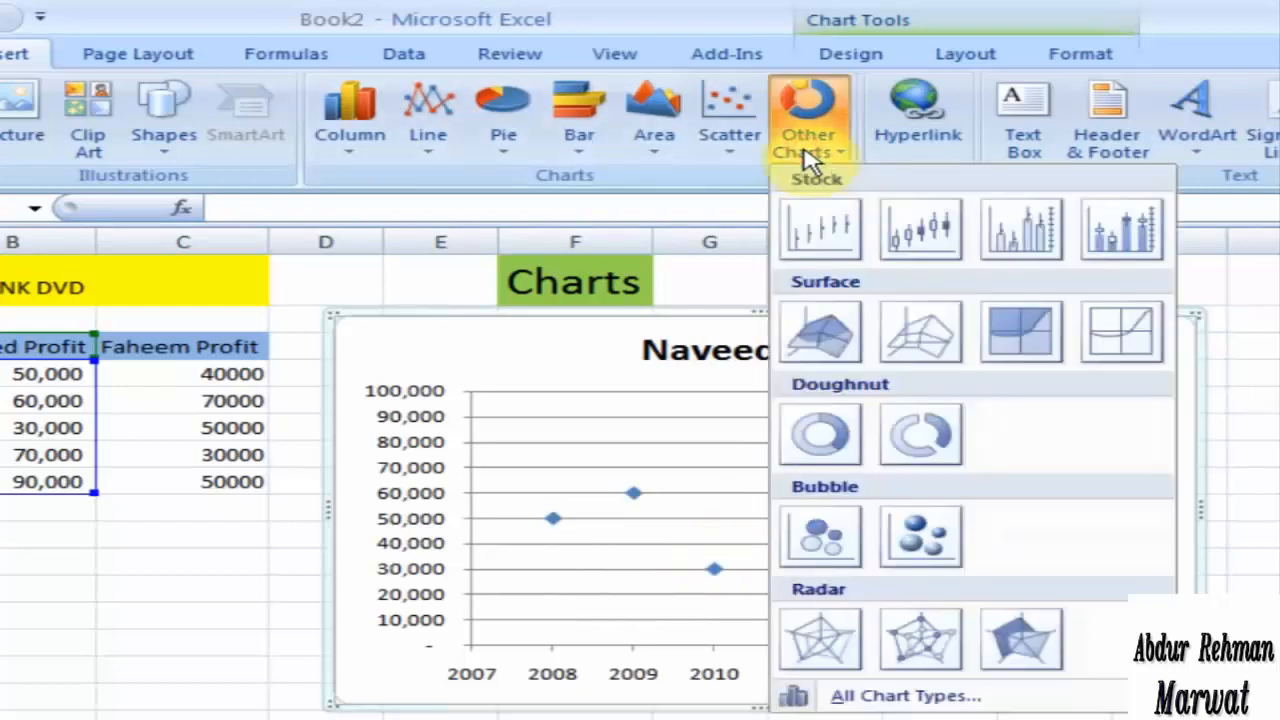
pyautogui.click(912, 555)
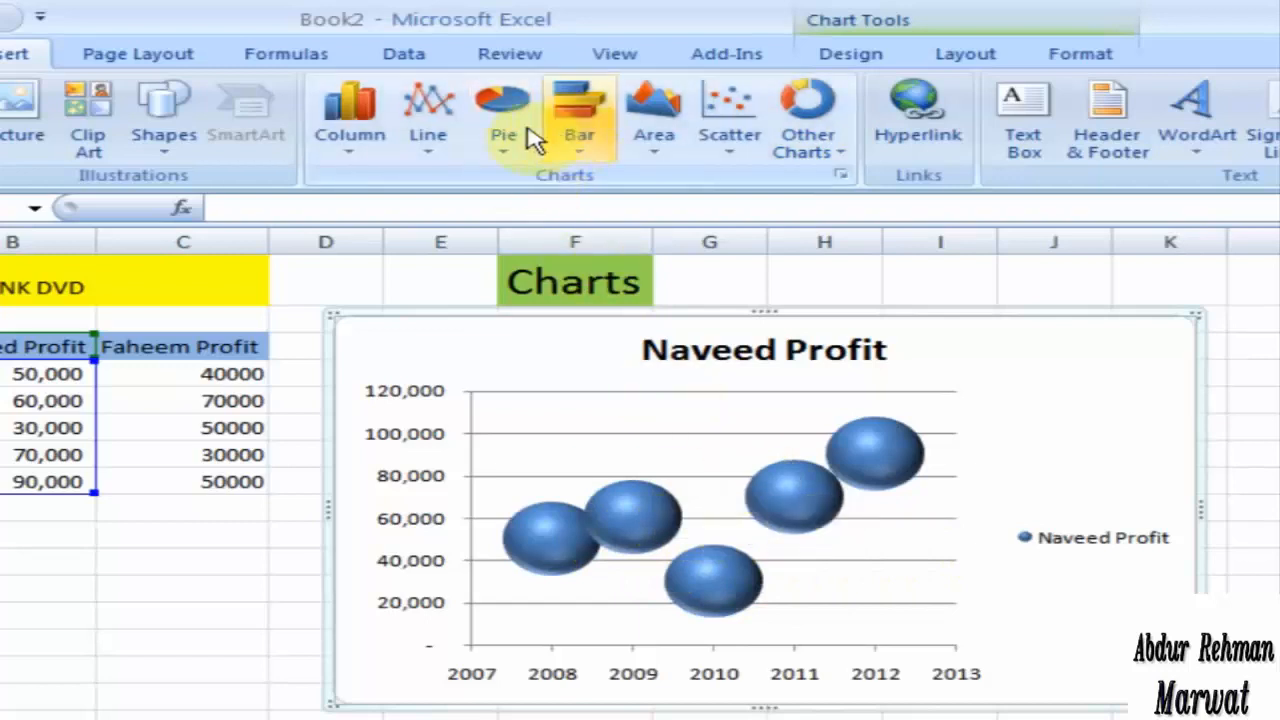
# Step: Convert the bubble chart to a plain 2-D line chart and follow it with a 3-D line chart
pyautogui.click(455, 140)
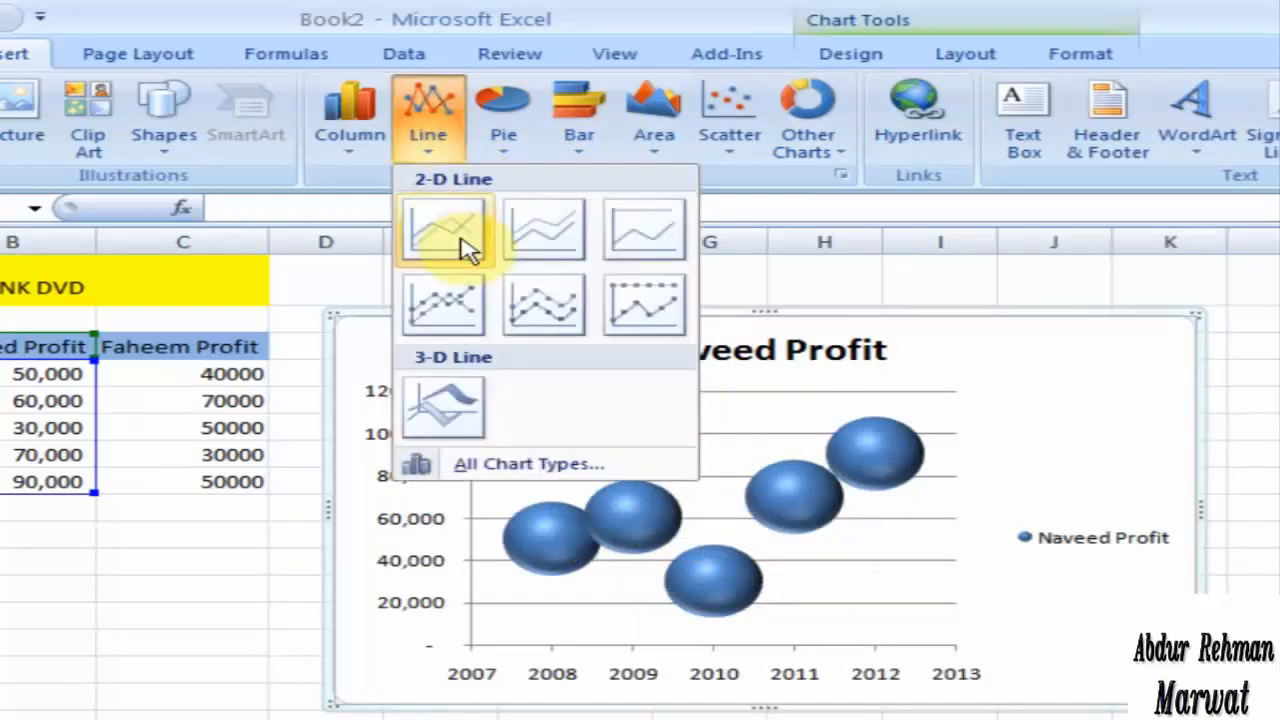
pyautogui.click(463, 232)
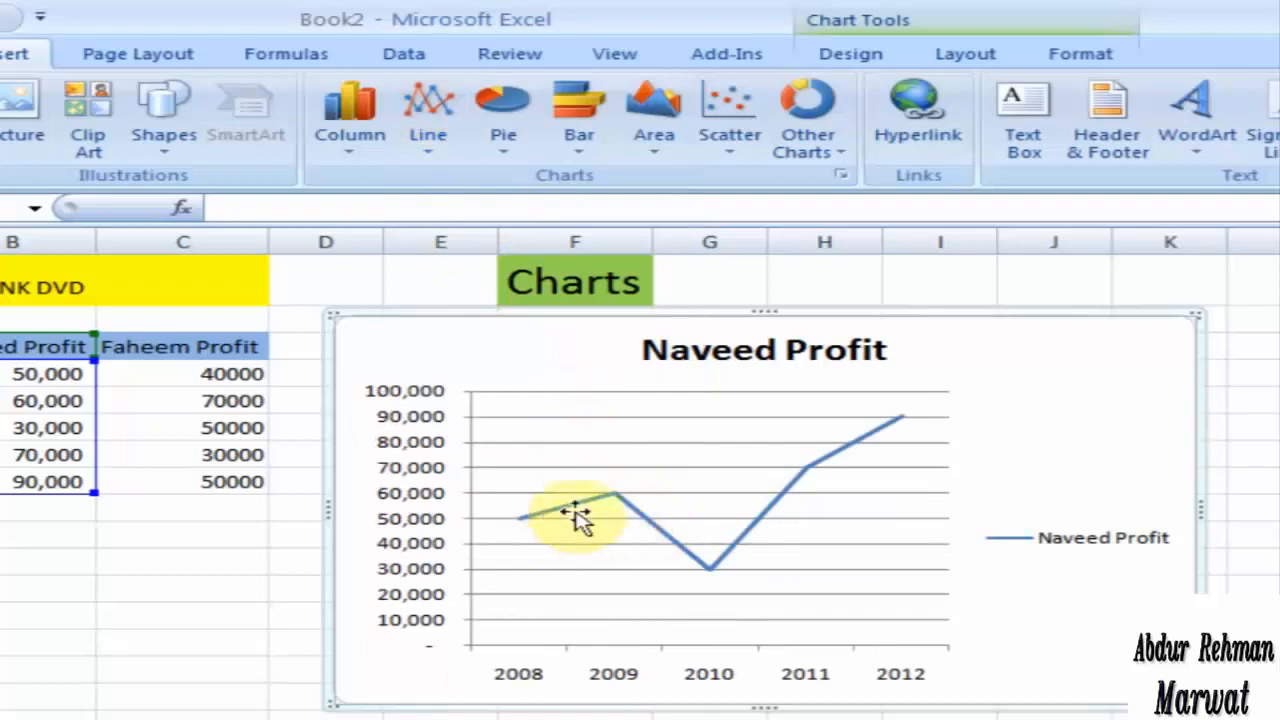
pyautogui.click(450, 152)
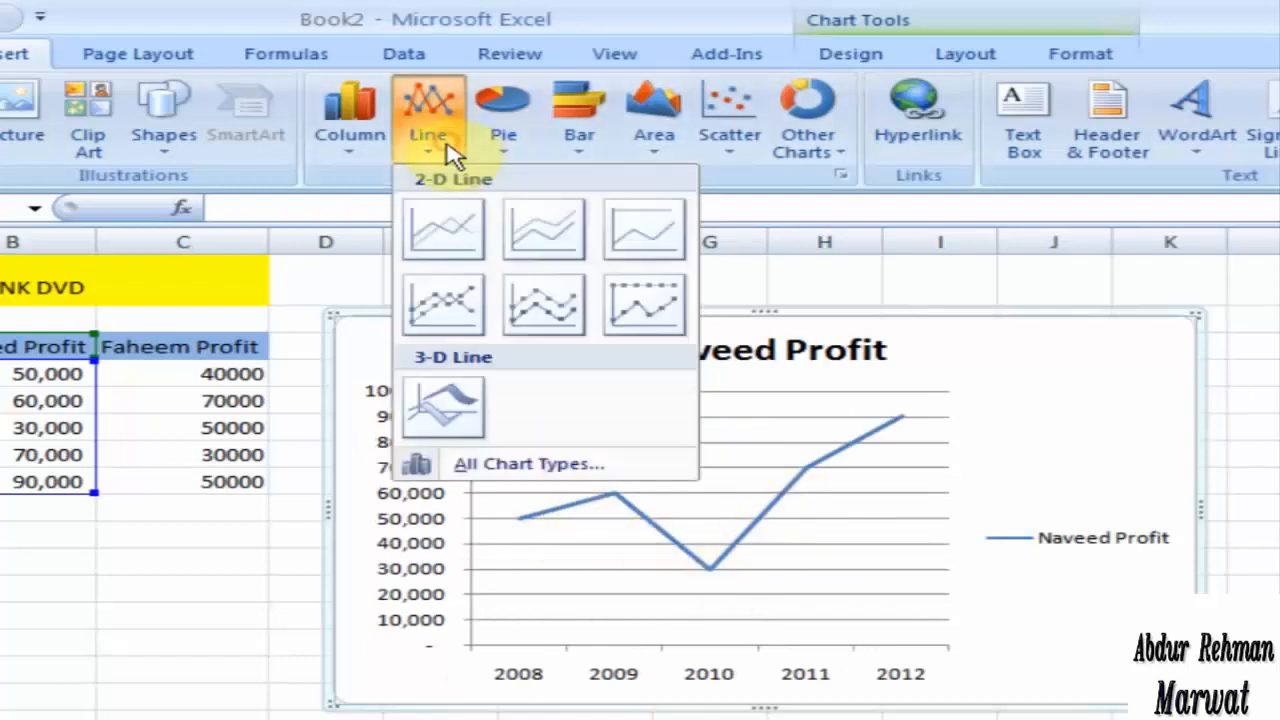
pyautogui.click(443, 408)
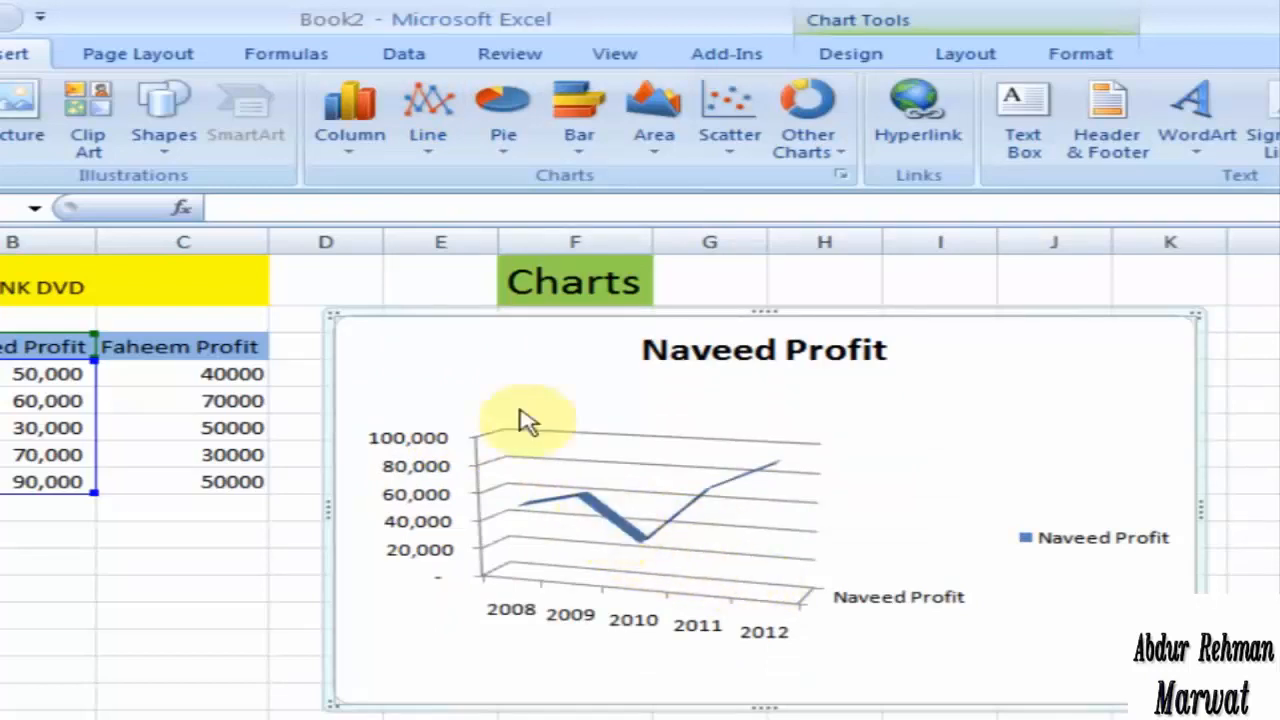
# Step: Convert the line chart to a stacked pyramid chart and follow it with a 3-D cone chart
pyautogui.click(350, 115)
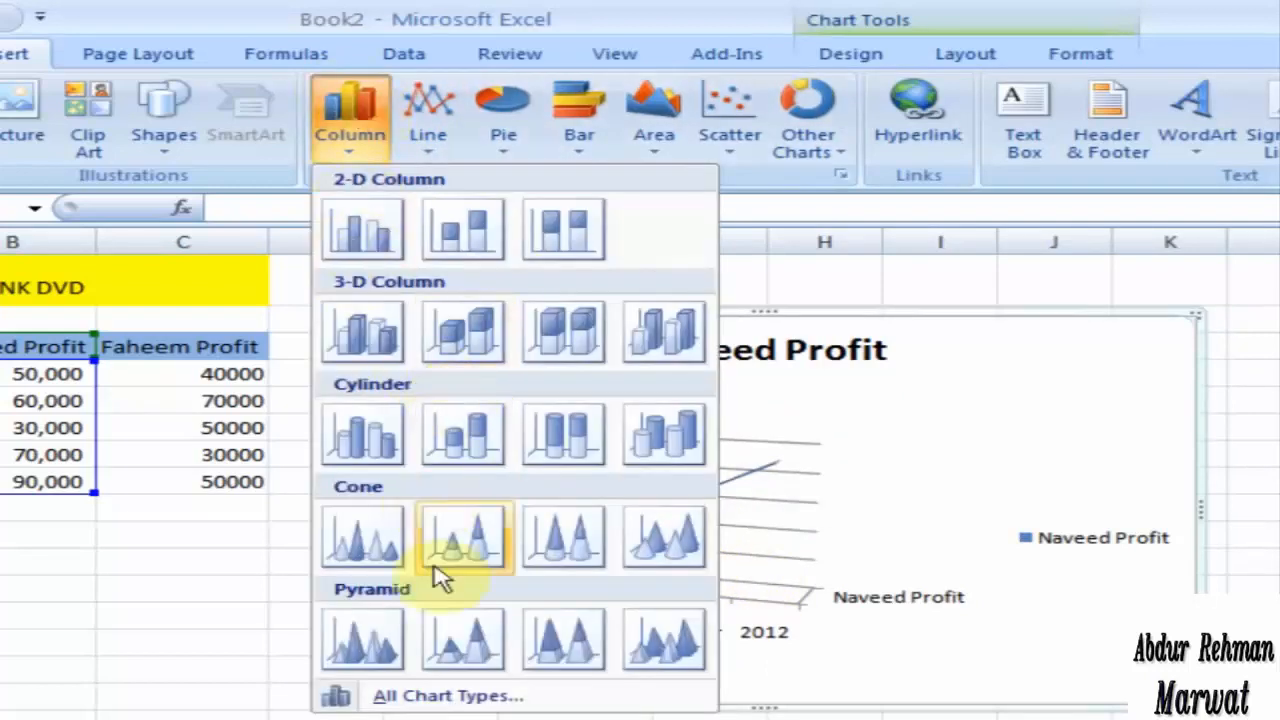
pyautogui.click(432, 636)
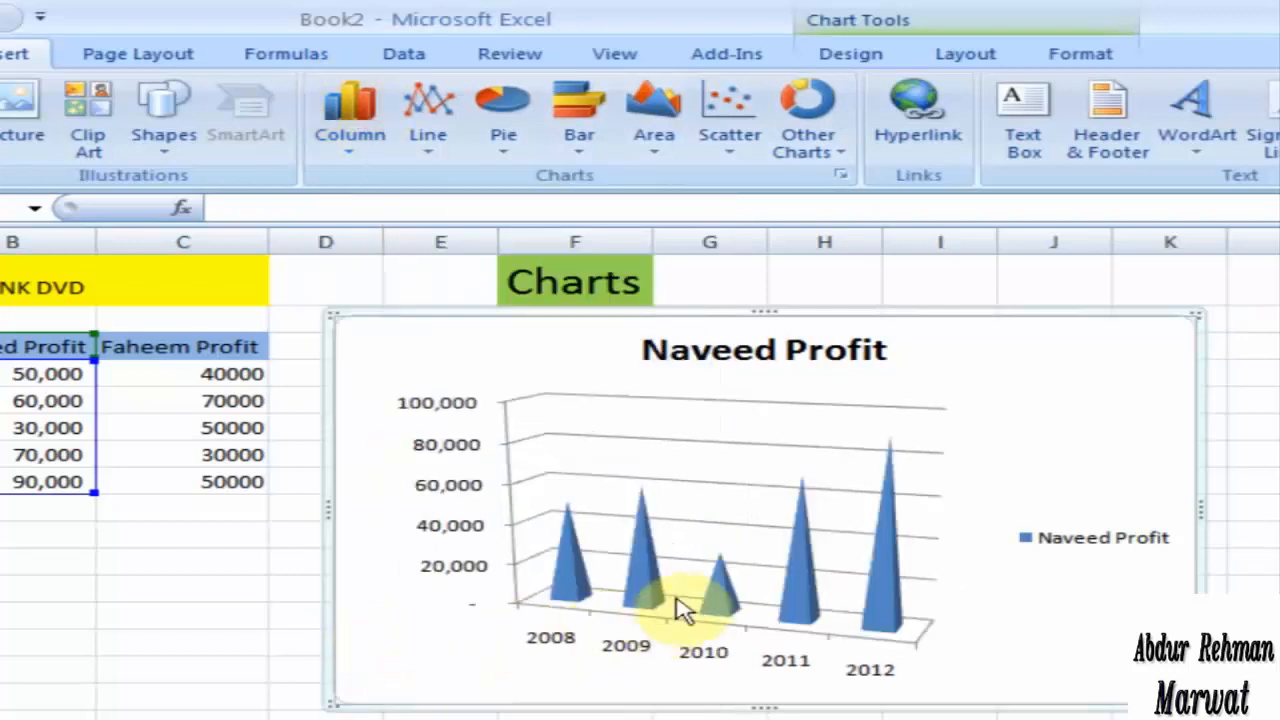
pyautogui.click(362, 135)
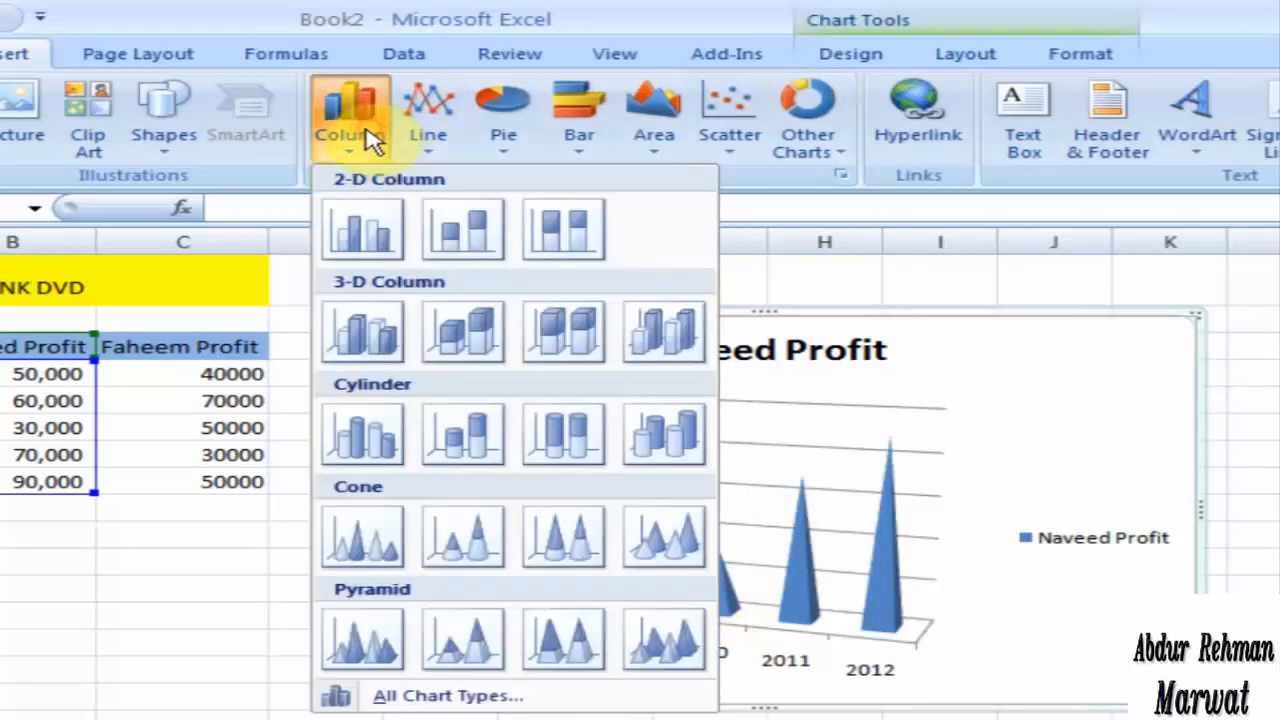
pyautogui.click(652, 533)
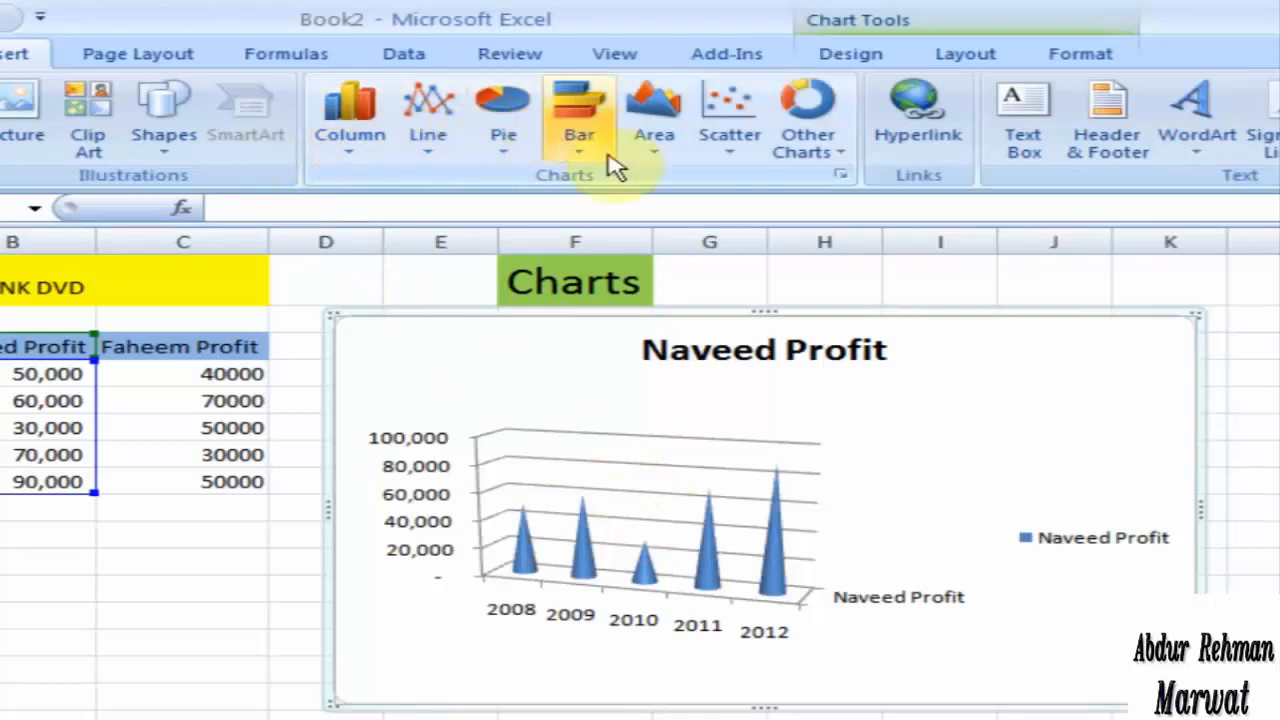
# Step: Browse the categories in the complete chart type list and convert the cone chart to a 2-D 100% stacked column chart
pyautogui.click(846, 177)
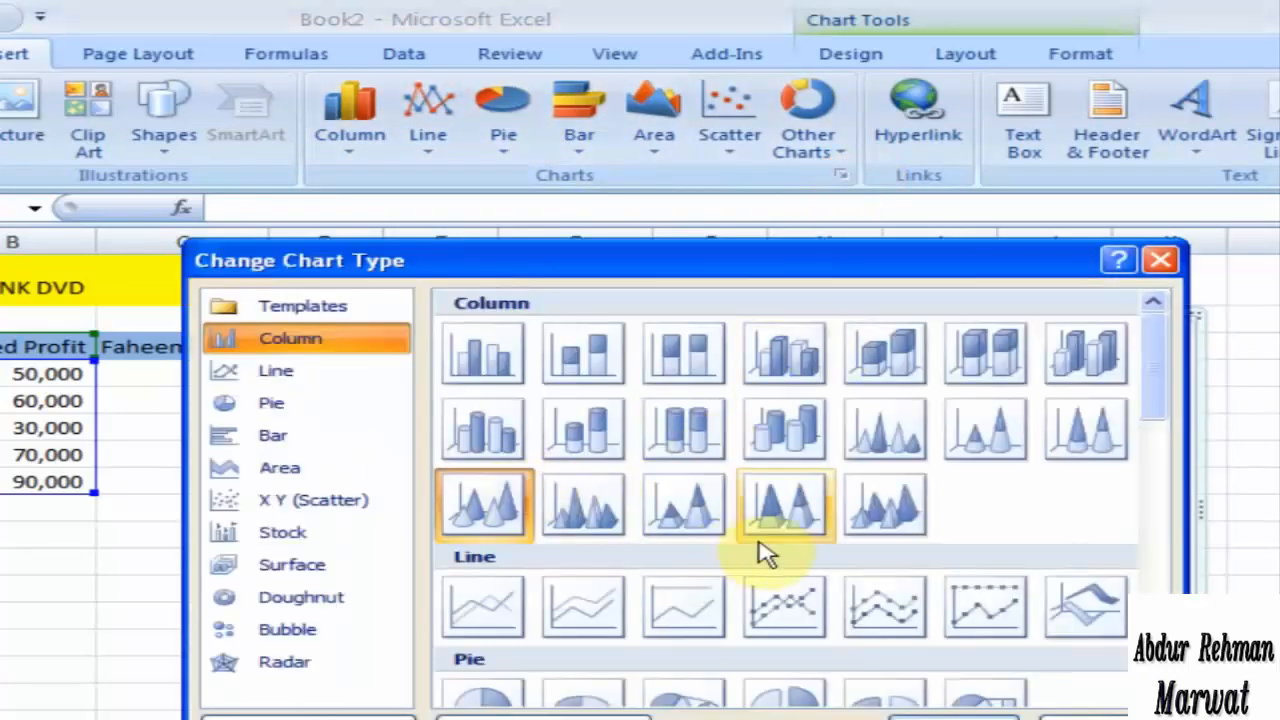
pyautogui.click(310, 505)
pyautogui.moveTo(1157, 486); pyautogui.dragTo(1160, 415)
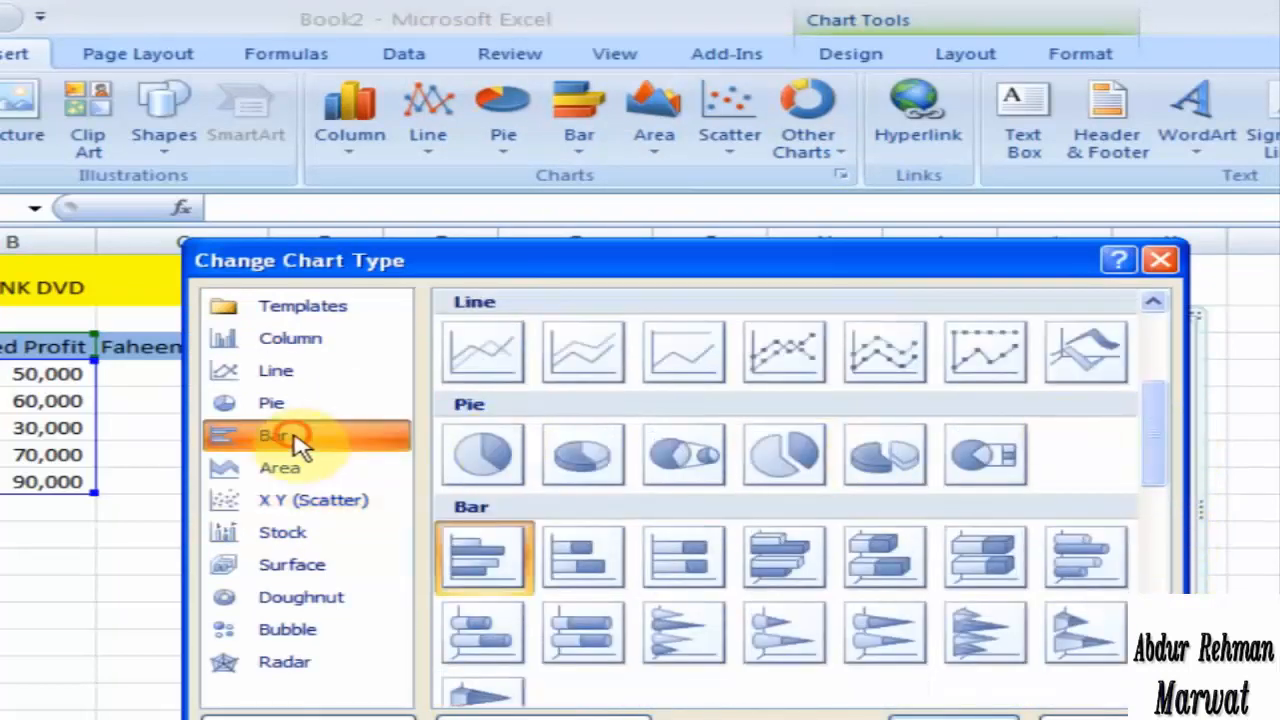
pyautogui.click(322, 470)
pyautogui.click(328, 405)
pyautogui.click(328, 372)
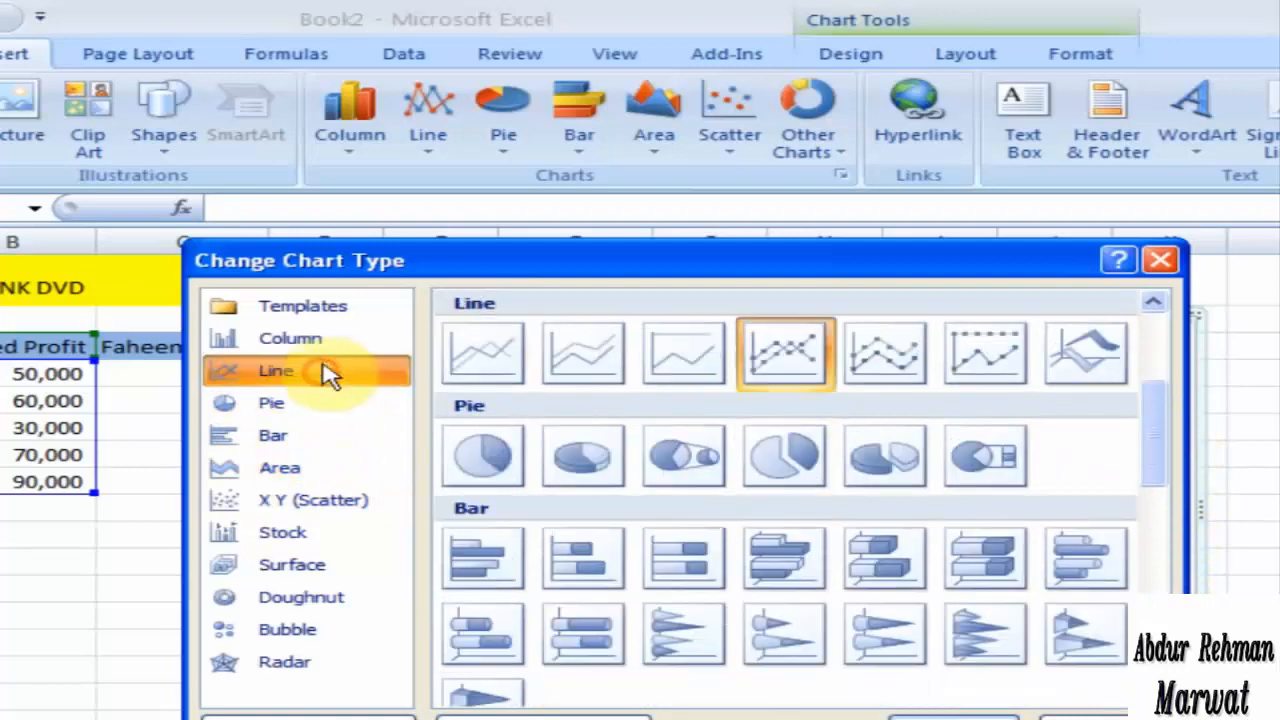
pyautogui.click(328, 342)
pyautogui.click(690, 366)
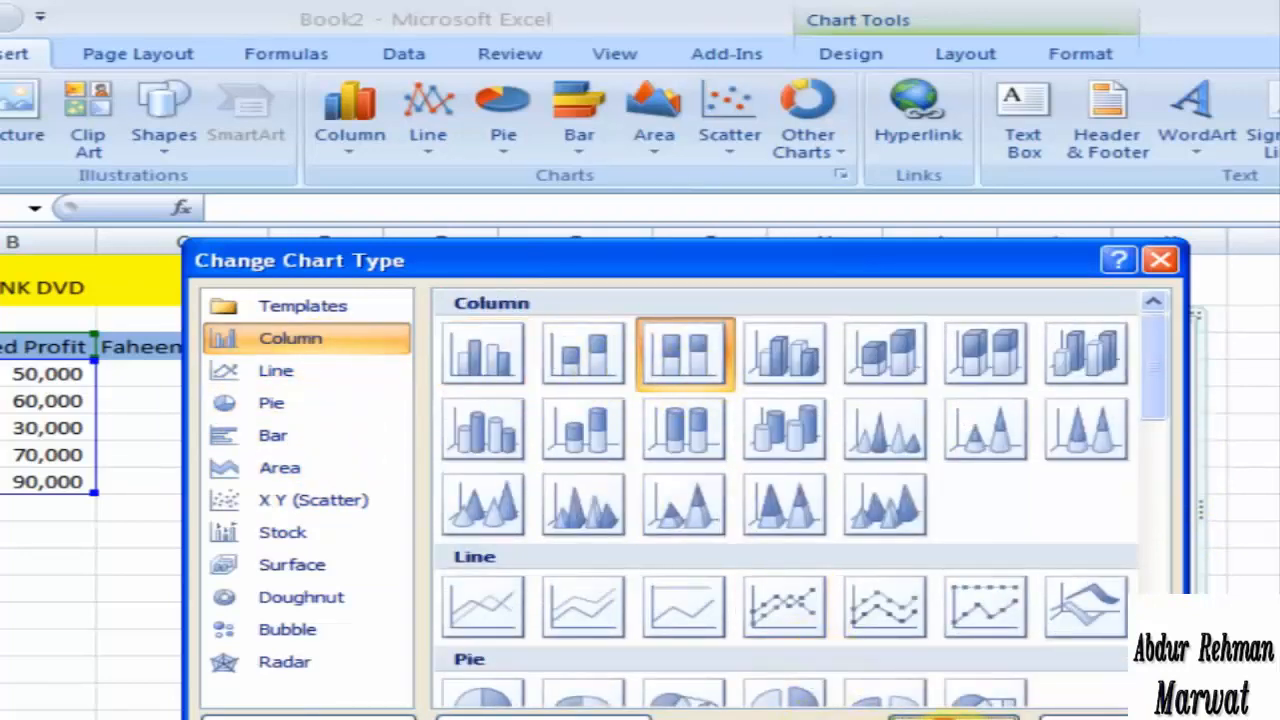
pyautogui.click(952, 716)
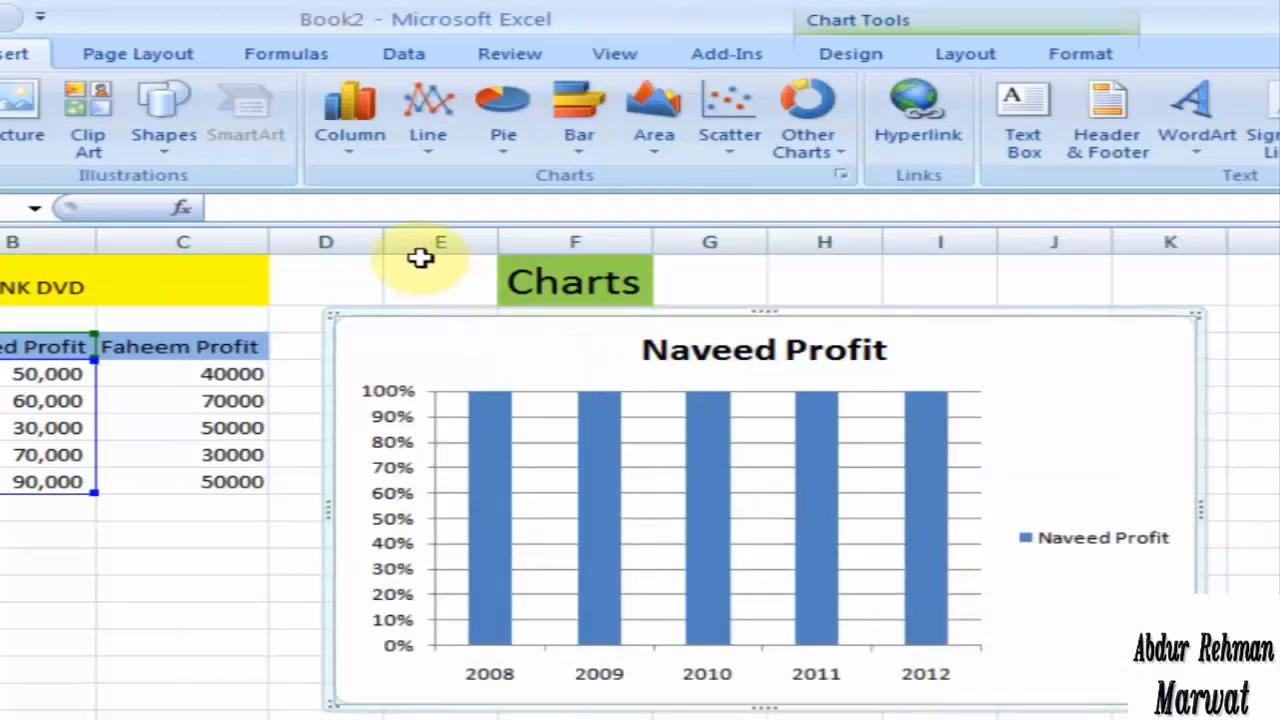
# Step: Convert the 100% stacked column chart to a 3-D clustered column chart
pyautogui.click(428, 130)
pyautogui.click(372, 143)
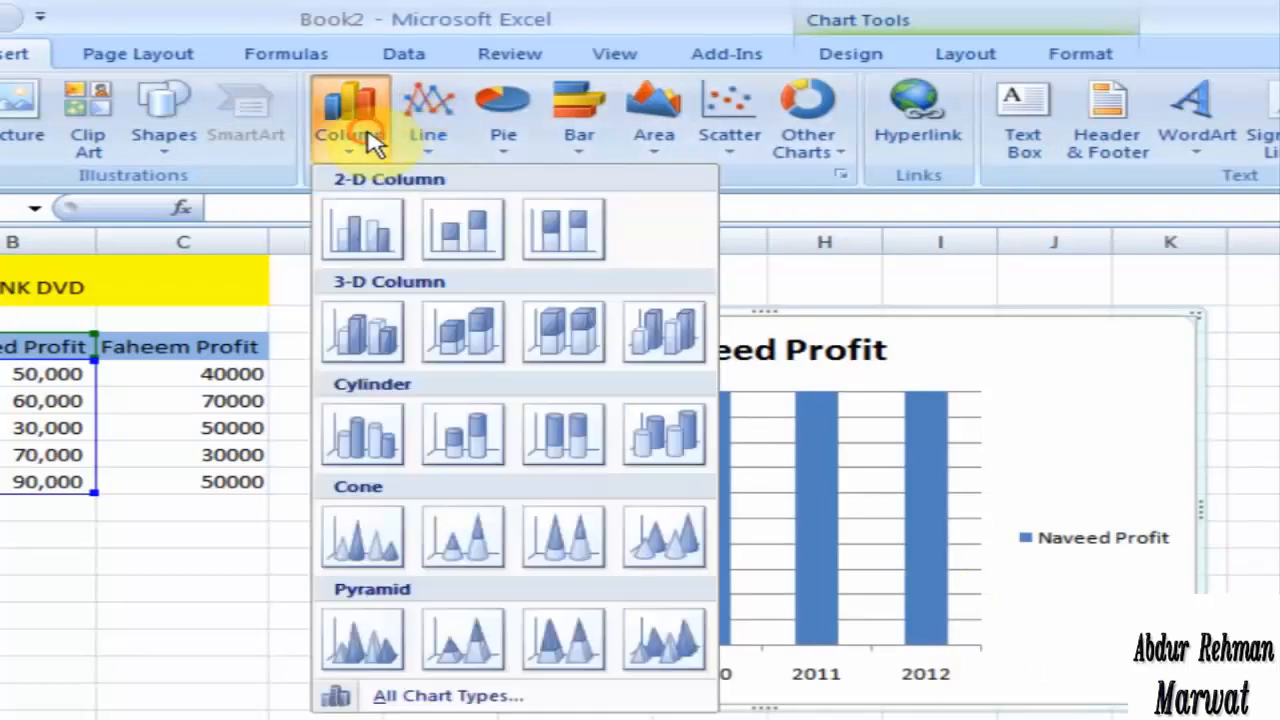
pyautogui.press('Escape')
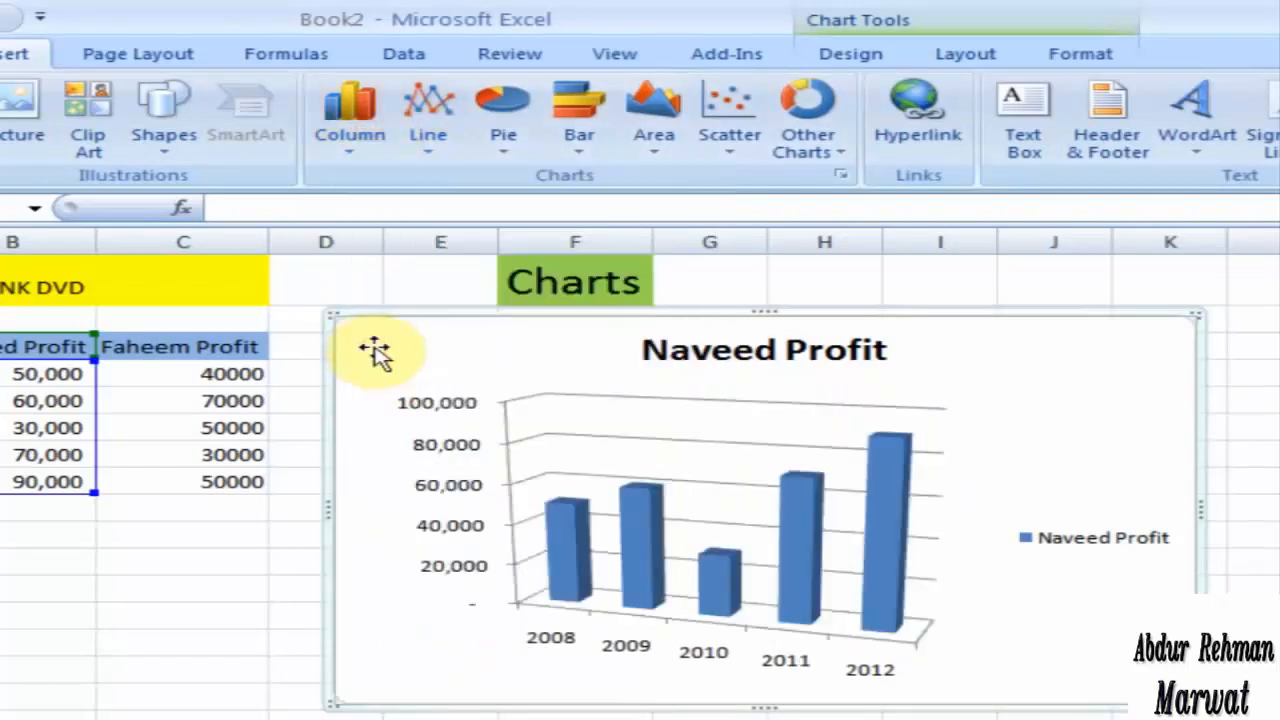